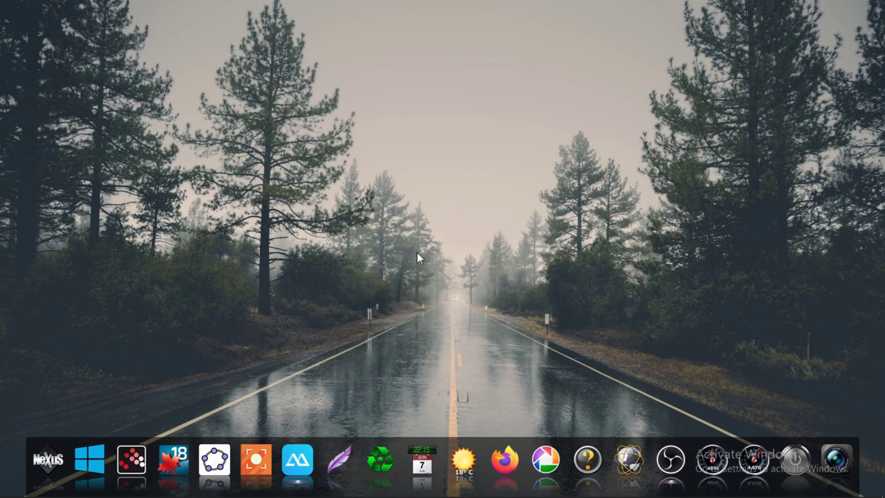
Open GeoGebra Classic 5, maximize its window and add the 3D Graphics view beside the 2D graphics.
left_click(223, 462)
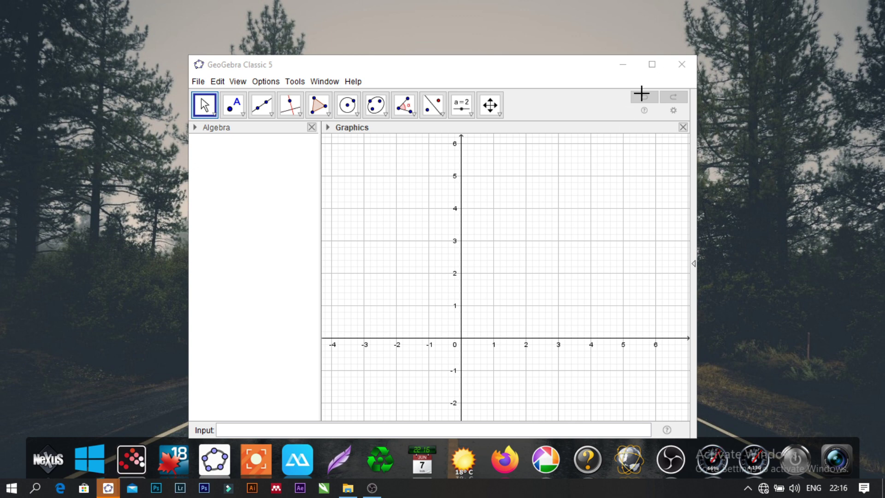
left_click(652, 64)
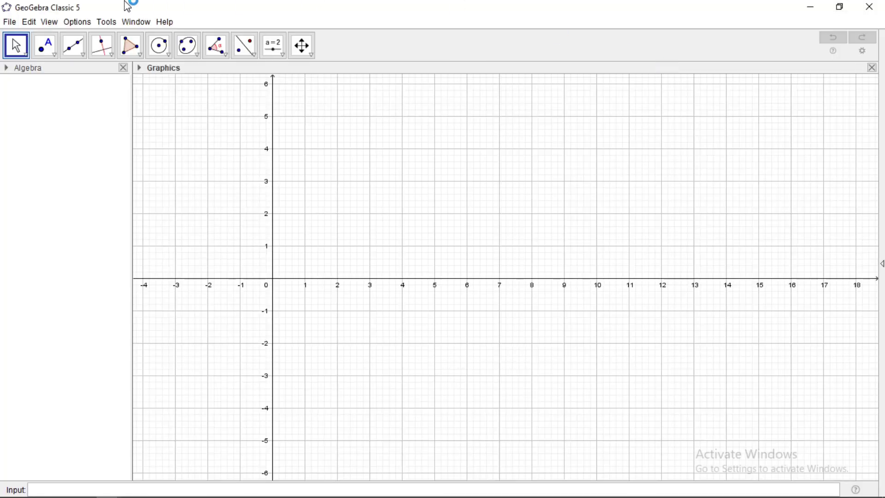
left_click(49, 23)
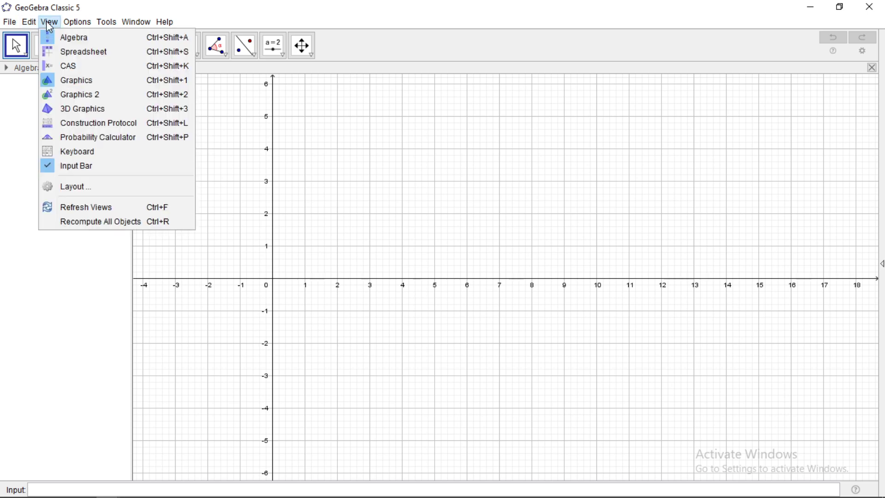
left_click(78, 112)
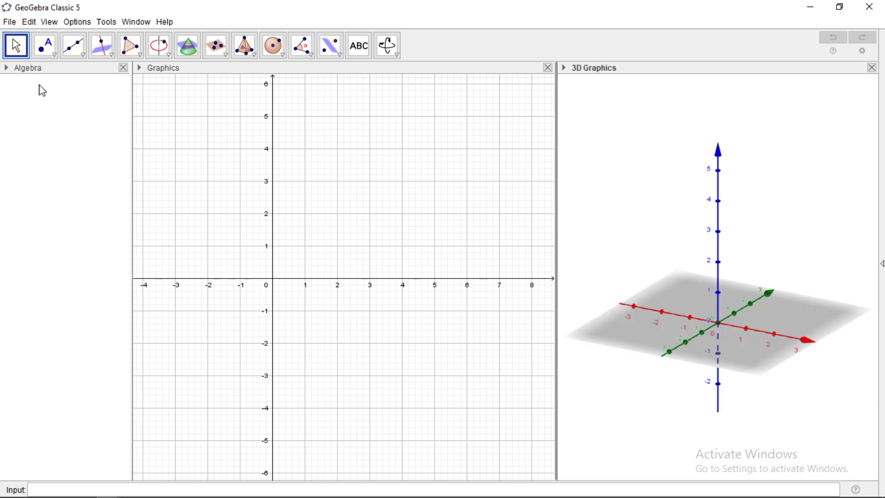
Reveal the Algebra view's style options, turn on auxiliary objects and sort the objects by Object Type.
left_click(6, 68)
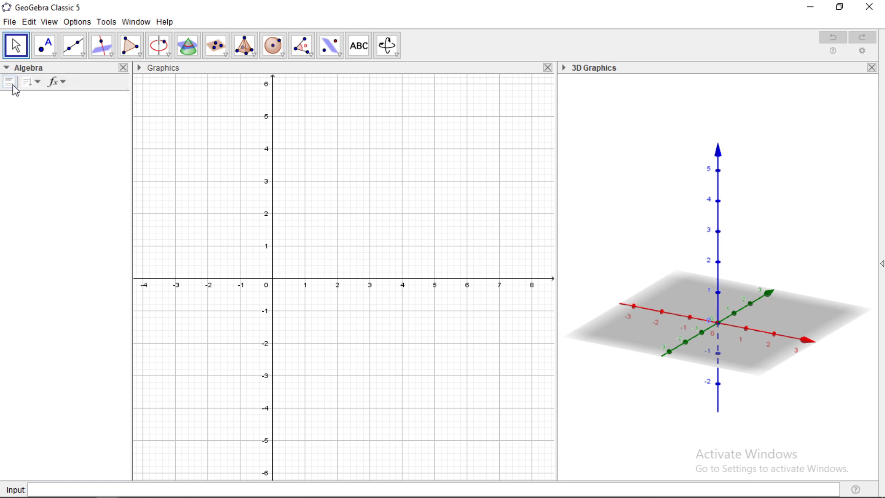
left_click(9, 82)
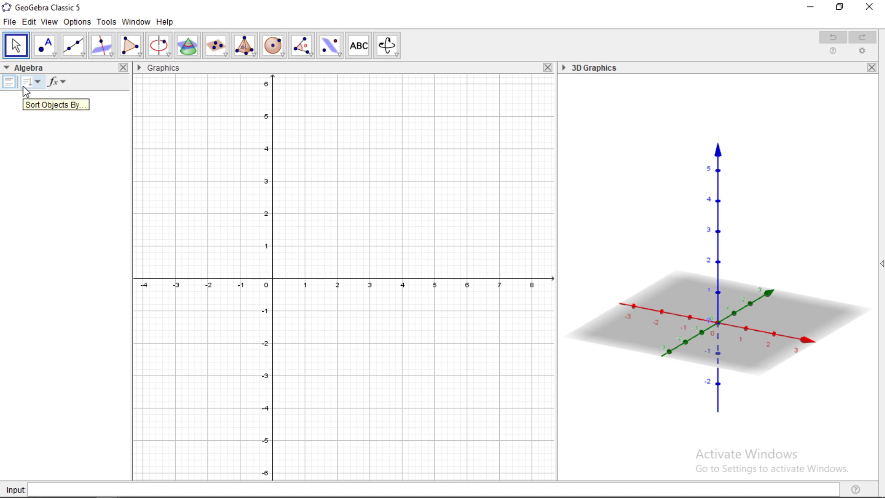
left_click(24, 87)
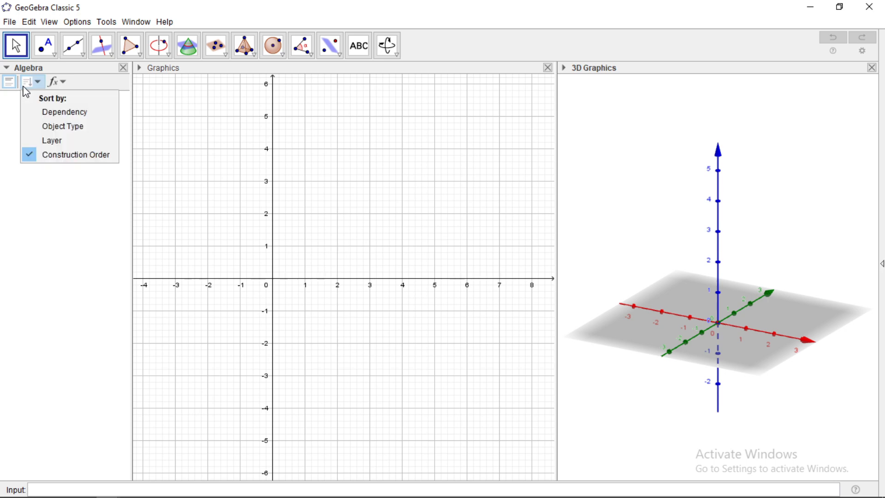
left_click(56, 127)
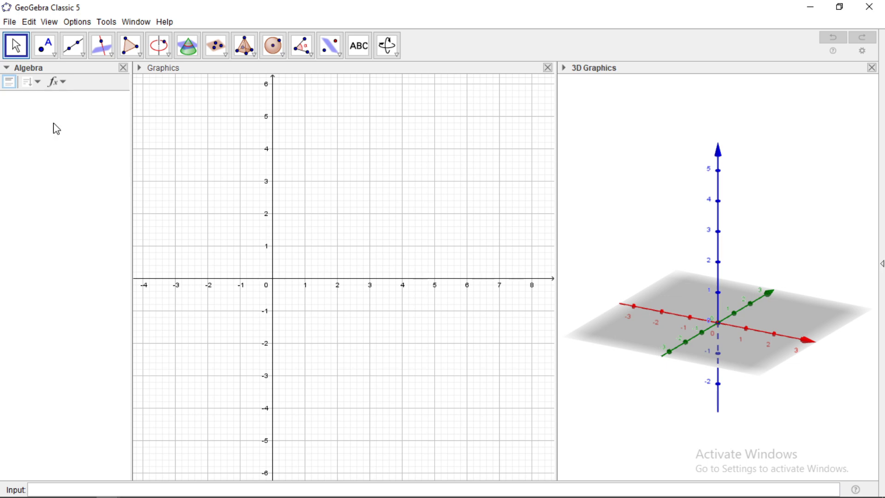
Place point A at the origin (0, 0) in the 2D graphics view.
left_click(48, 54)
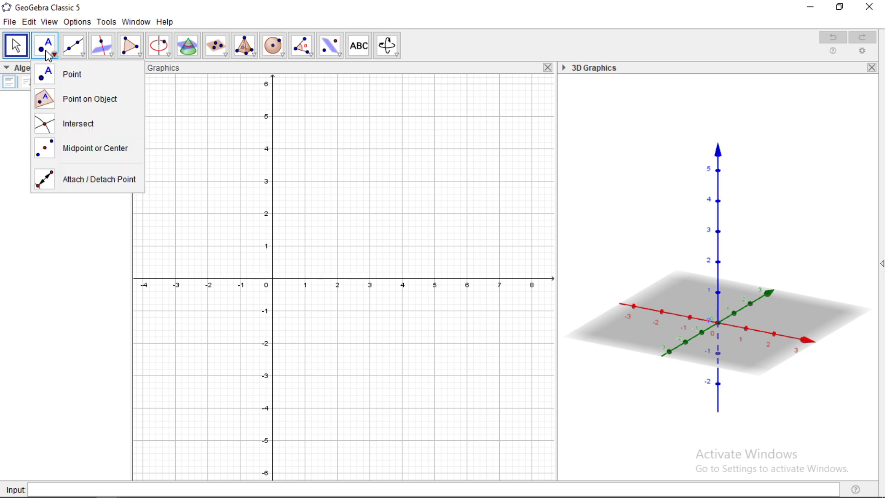
left_click(62, 80)
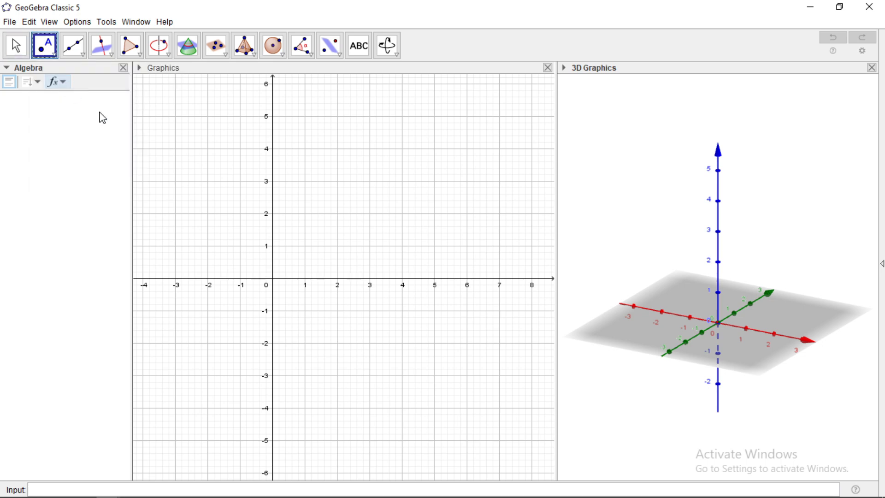
left_click(273, 278)
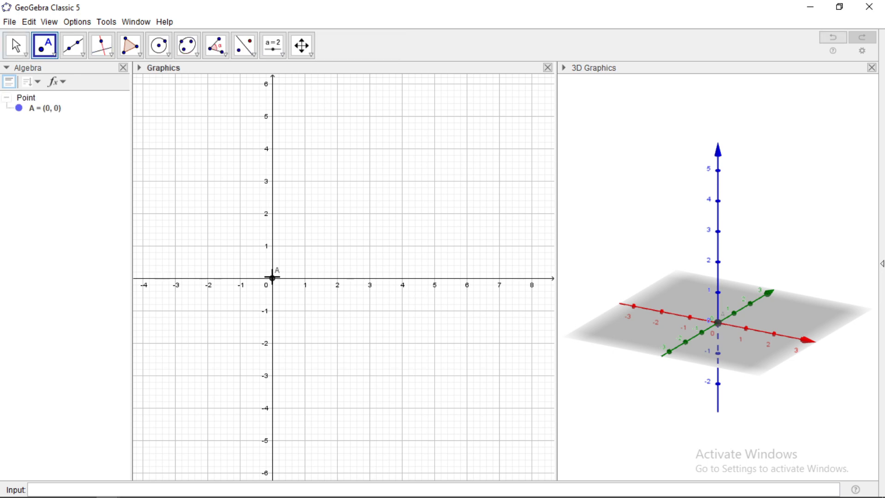
Define a point on the z-axis by entering B=(0,0,6).
left_click(122, 490)
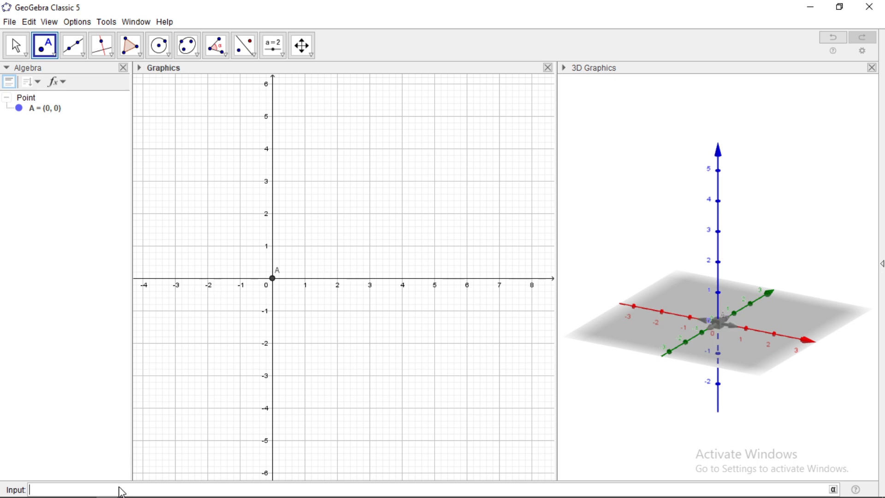
type("B=")
type("(0)")
type(",0,")
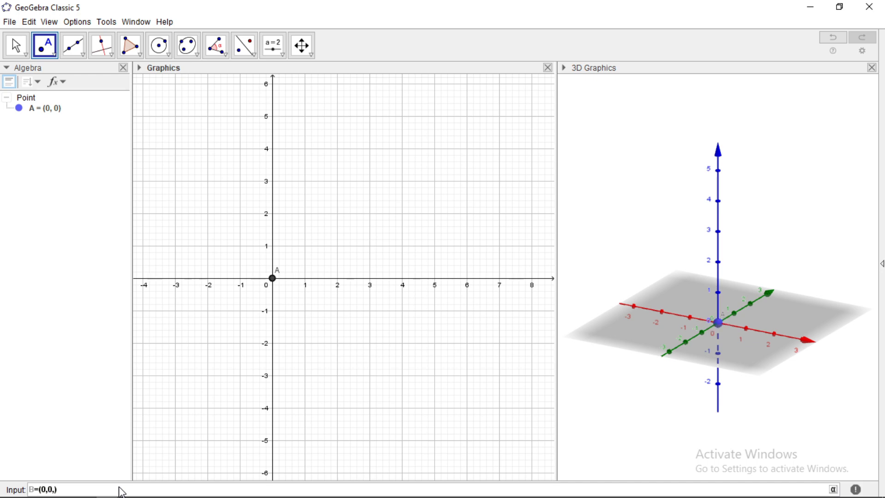
type("6")
key("Return")
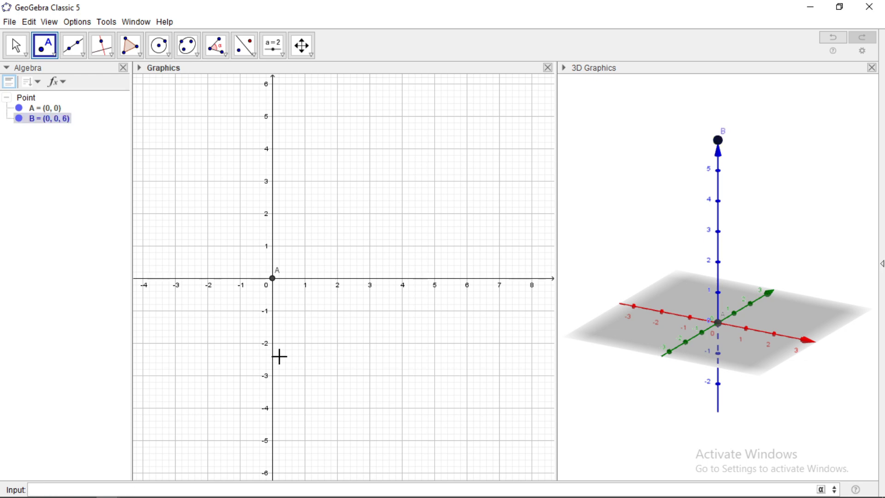
Create a number slider named r near (2, 5) in the 2D graphics, with minimum 0, maximum 5 and increment 0.01.
left_click(275, 50)
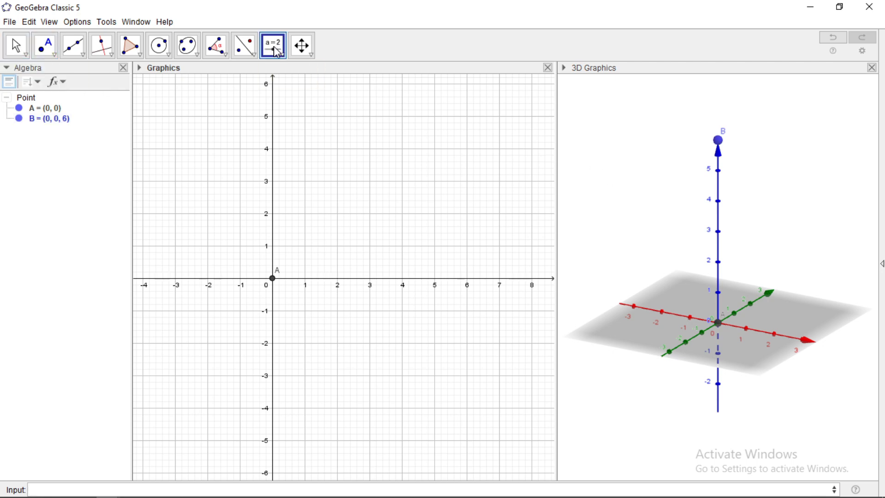
left_click(276, 50)
left_click(290, 79)
left_click(338, 118)
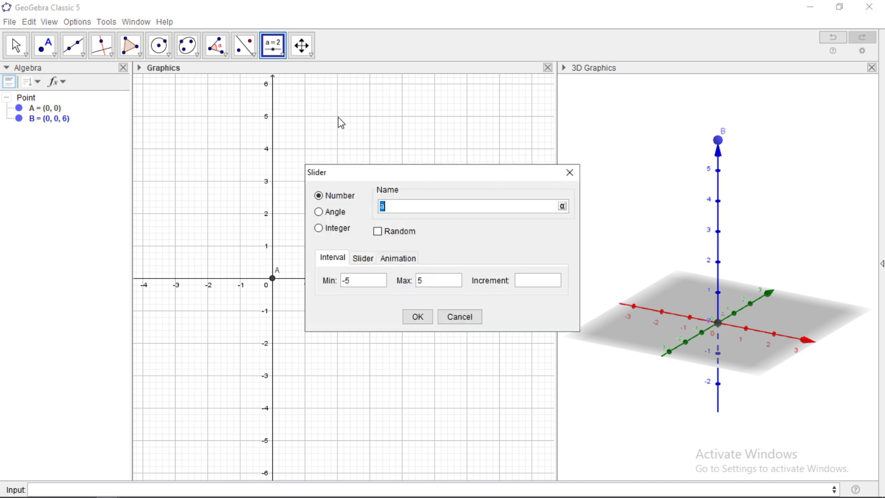
type("r")
left_click(365, 284)
key("BackSpace")
key("BackSpace")
type("0")
left_click(538, 289)
type("0.01")
left_click(418, 317)
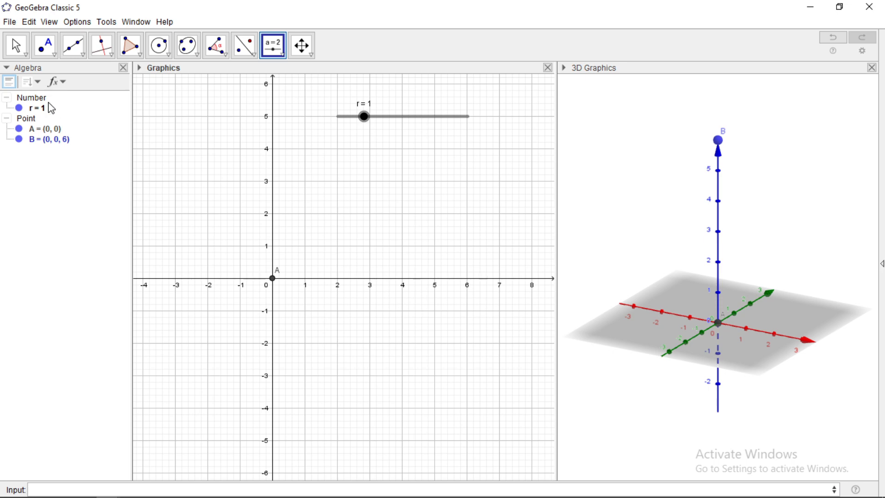
Build a cylinder from point A to point B with radius r, and adjust slider r to 1.35.
left_click(16, 46)
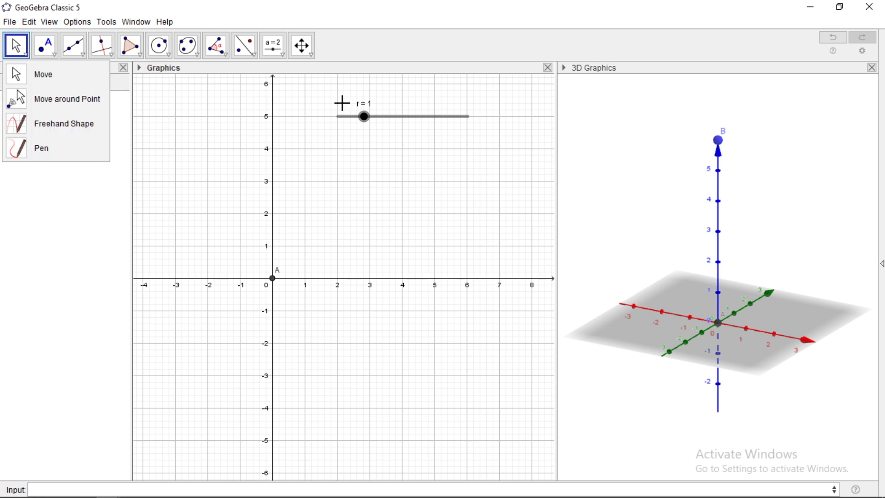
left_click(651, 131)
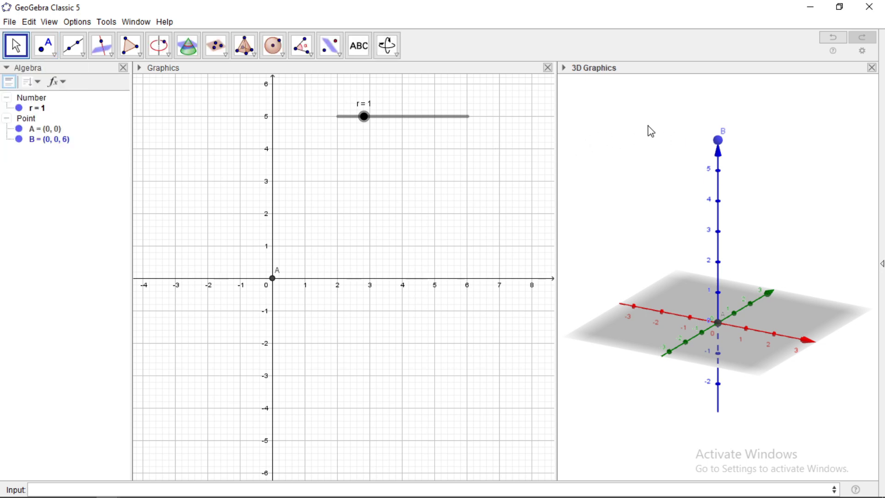
left_click(256, 56)
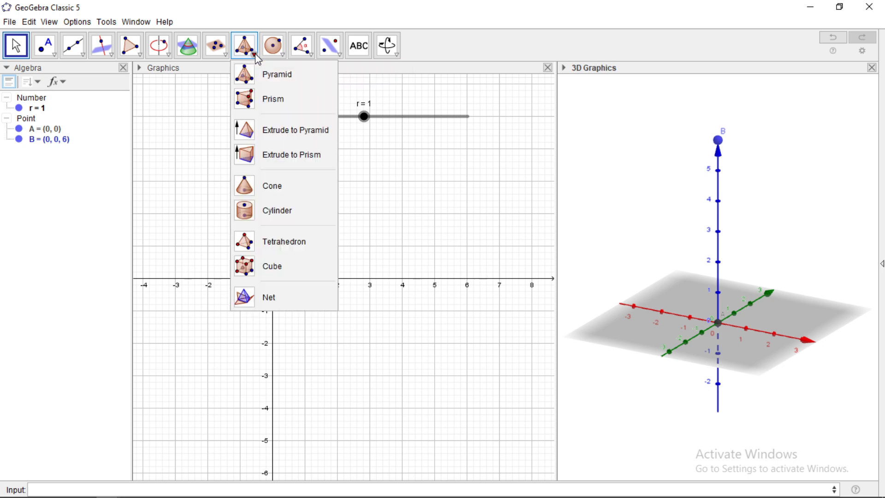
left_click(289, 210)
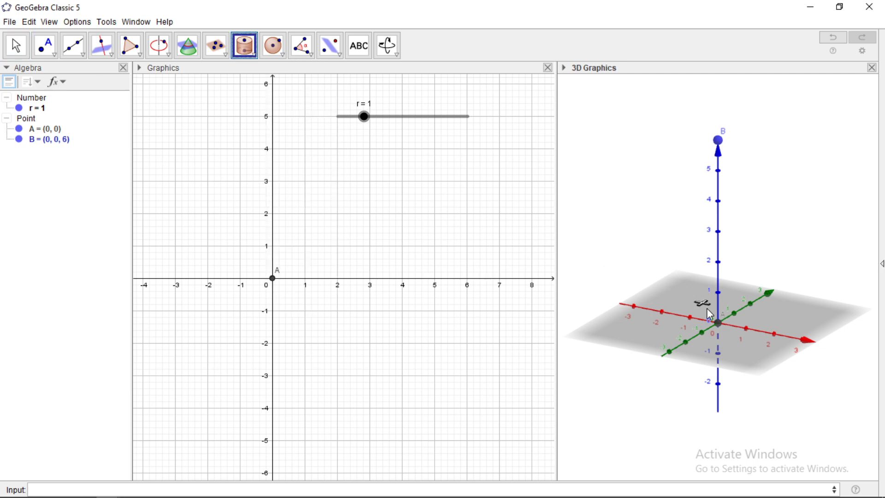
left_click(719, 322)
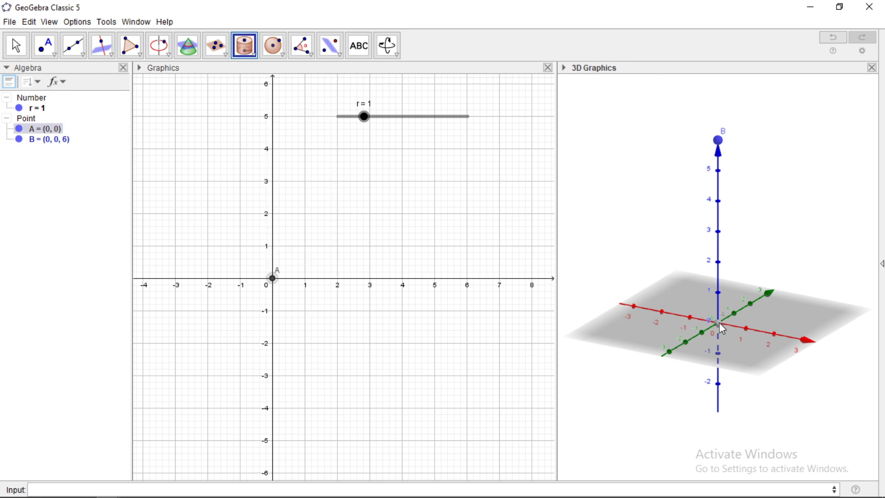
left_click(721, 142)
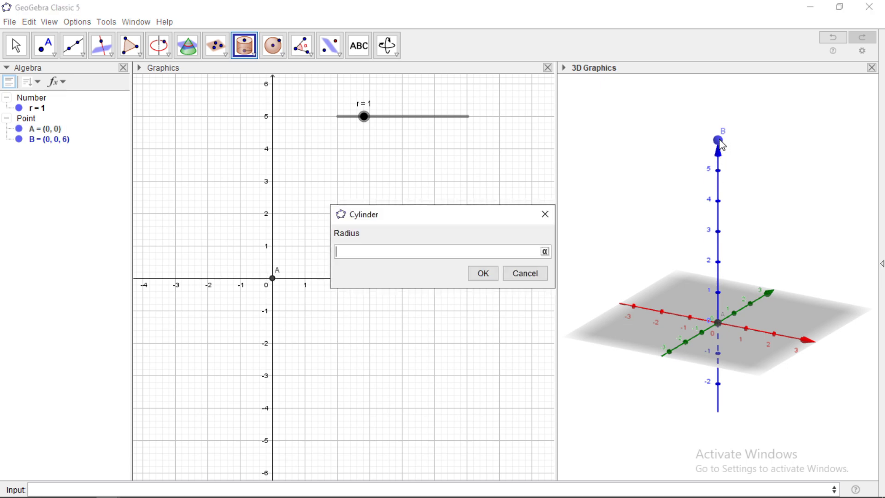
type("r")
key("Return")
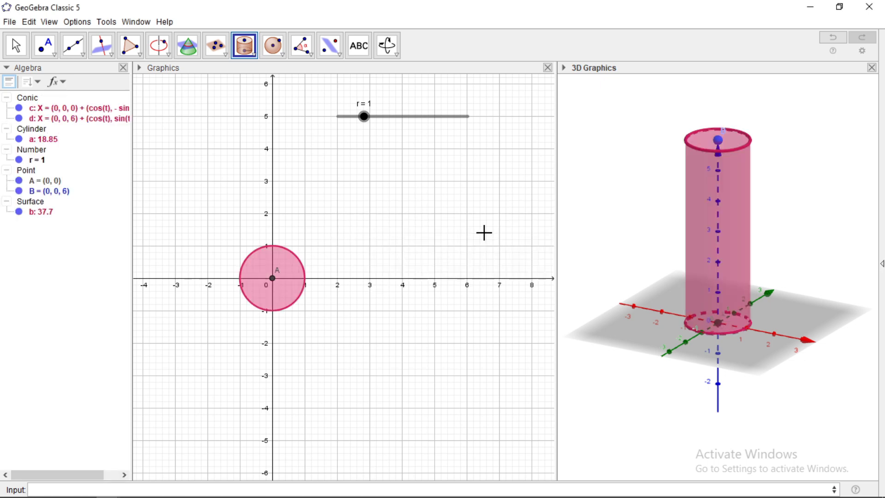
mouse_move(370, 127)
left_mouse_down()
mouse_move(439, 131)
mouse_move(375, 128)
left_mouse_up()
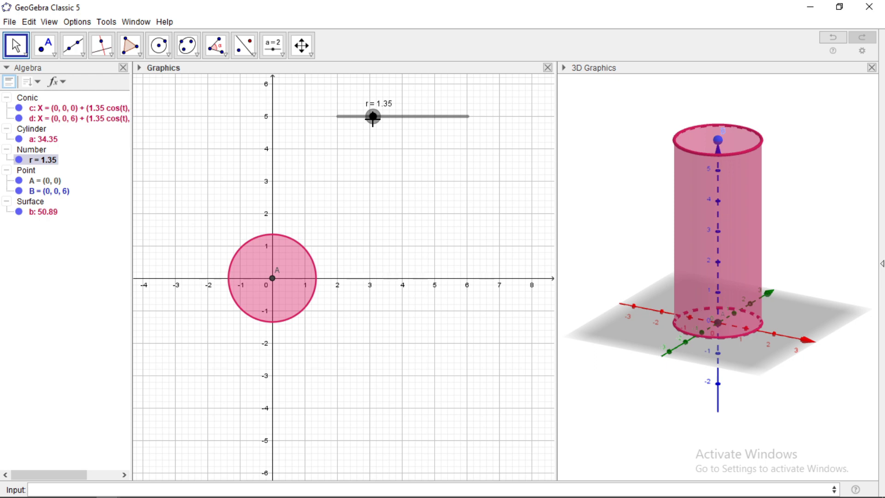
Create a number slider named h below slider r, with minimum 0, maximum 6 and increment 0.01.
left_click(273, 52)
left_click(274, 53)
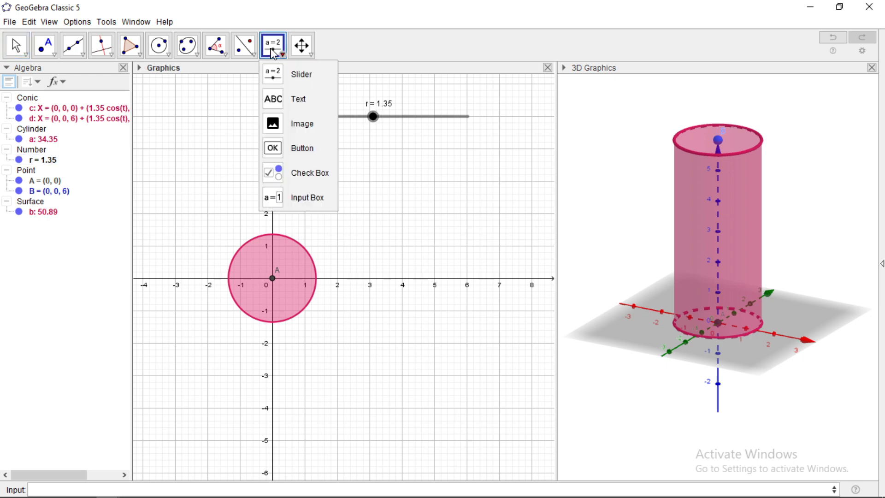
left_click(290, 74)
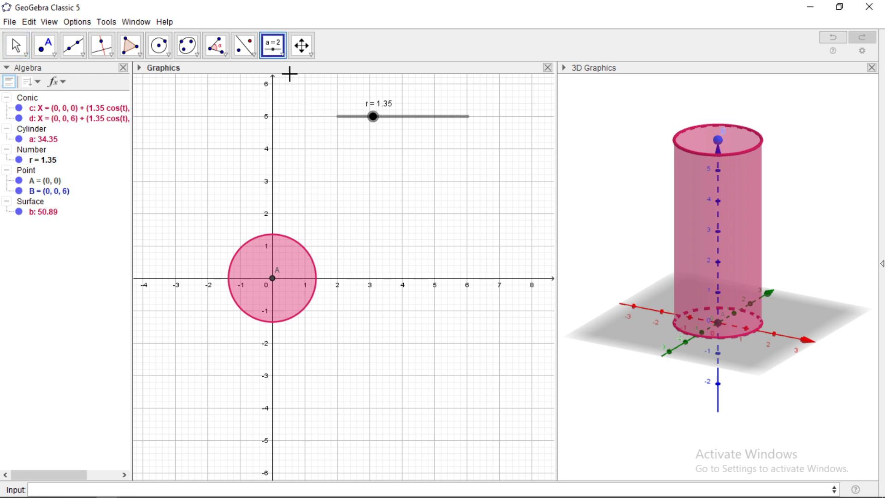
left_click(338, 149)
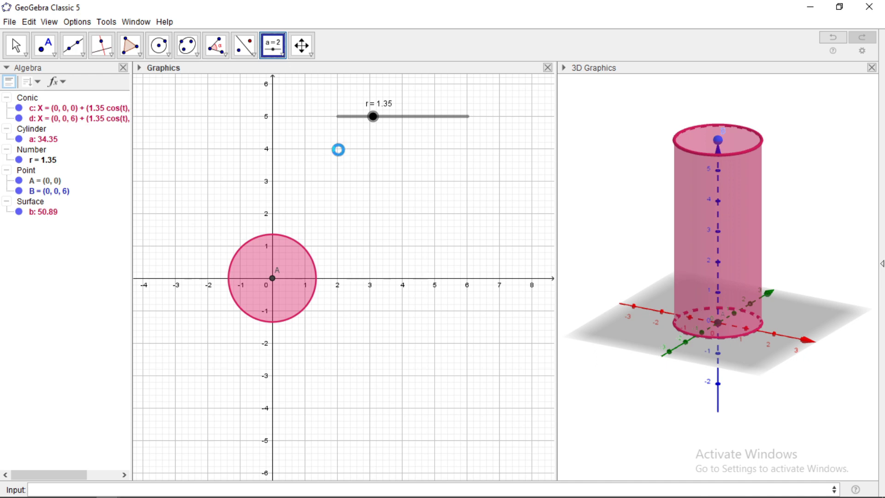
type("h")
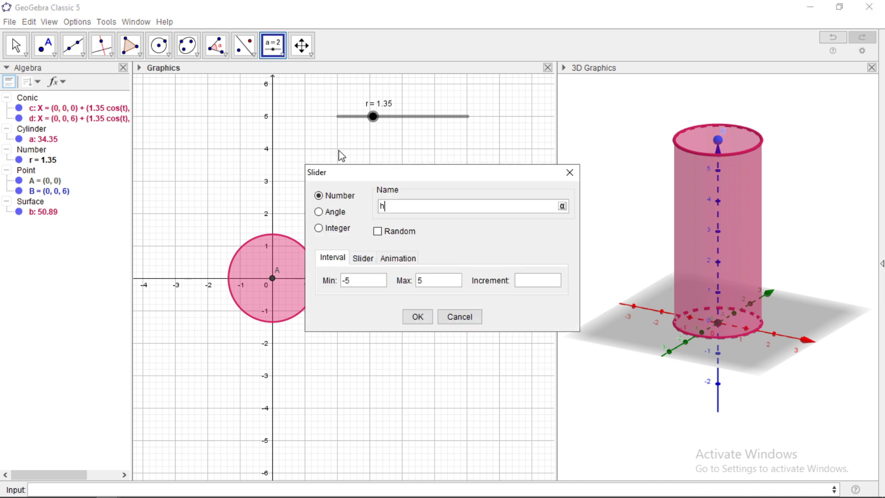
left_click(361, 282)
key("BackSpace")
key("BackSpace")
type("0")
left_click(432, 287)
key("BackSpace")
type("6")
left_click(527, 282)
type("0.01")
left_click(420, 320)
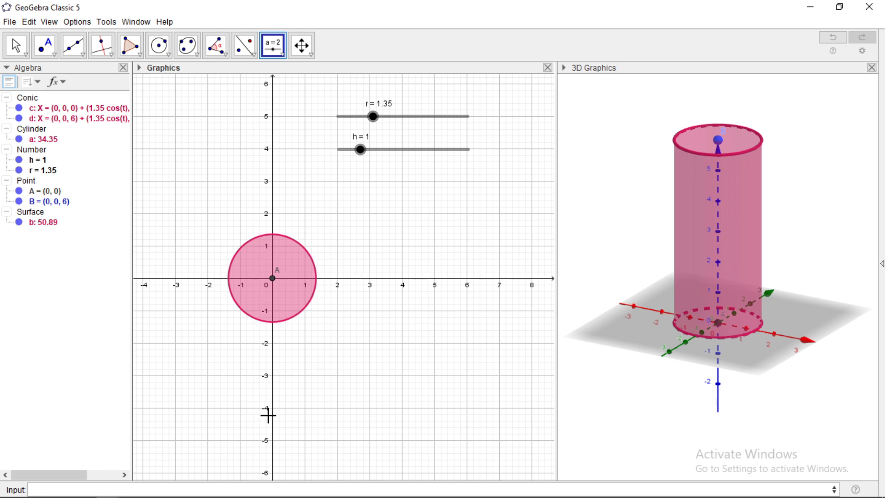
Define a point whose height follows the h slider by entering C=(0,0,h).
left_click(211, 489)
type("C=(0,0,h")
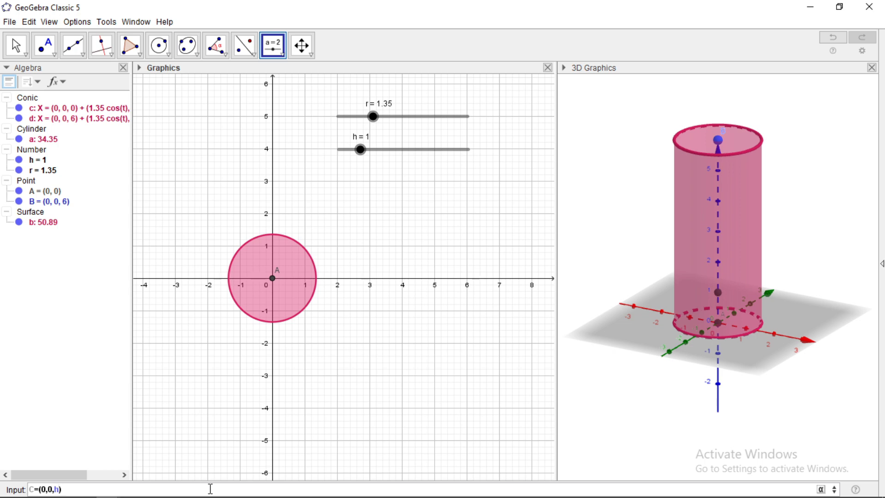
key("Return")
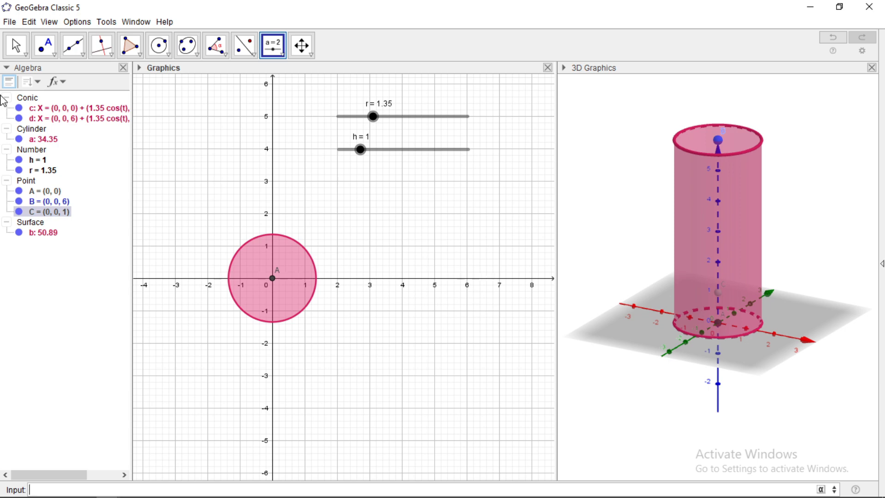
Build an inner cylinder from point A to point C with radius r, and adjust slider h to 1.17.
left_click(15, 48)
left_click(15, 48)
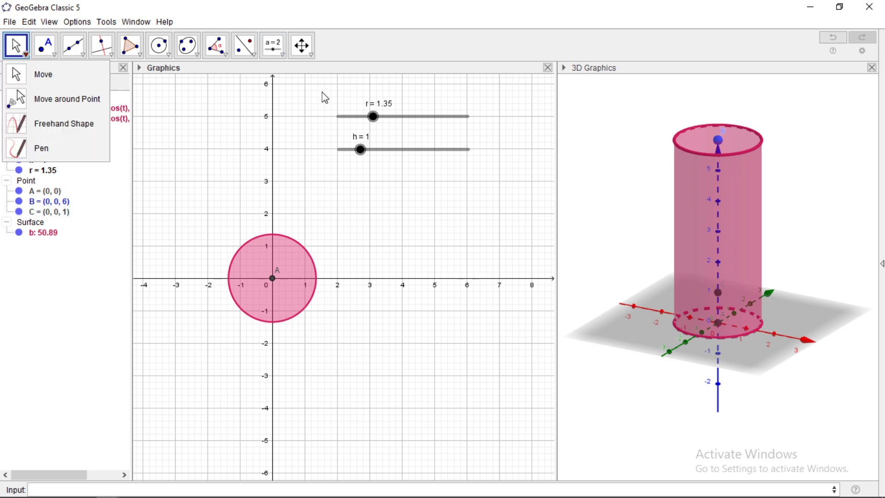
left_click(615, 131)
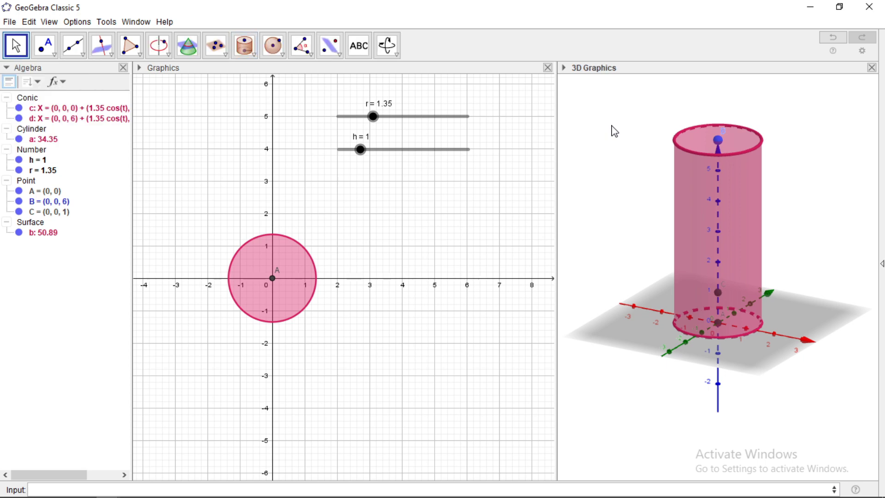
left_click(249, 52)
left_click(249, 52)
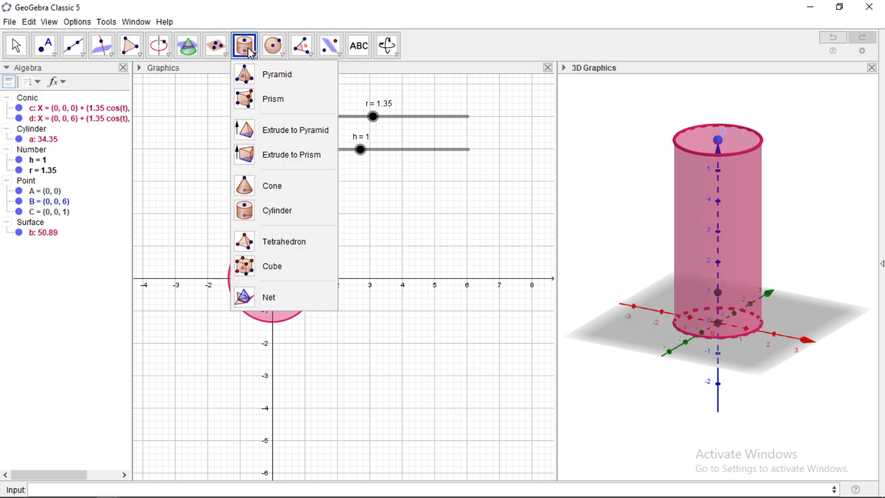
left_click(304, 211)
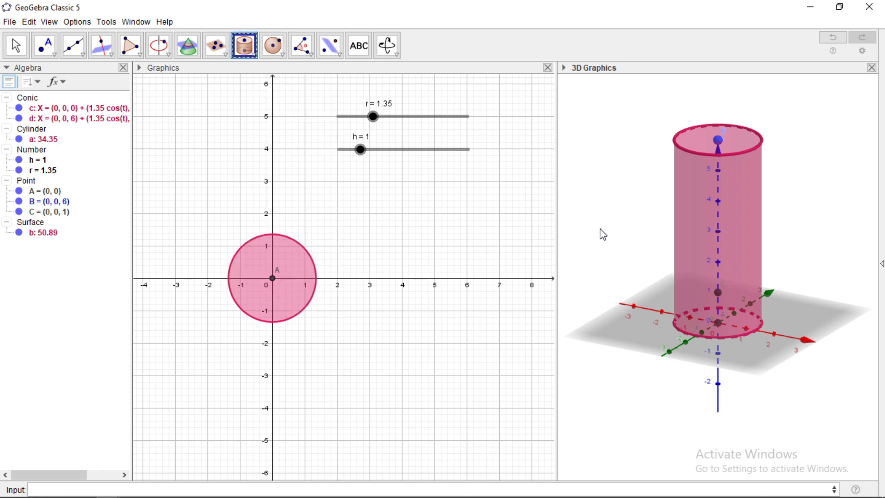
left_click(719, 322)
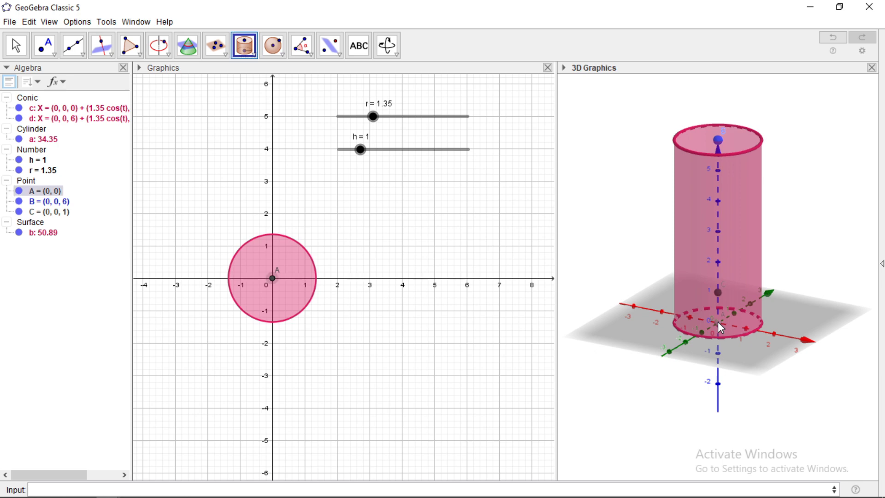
left_click(718, 292)
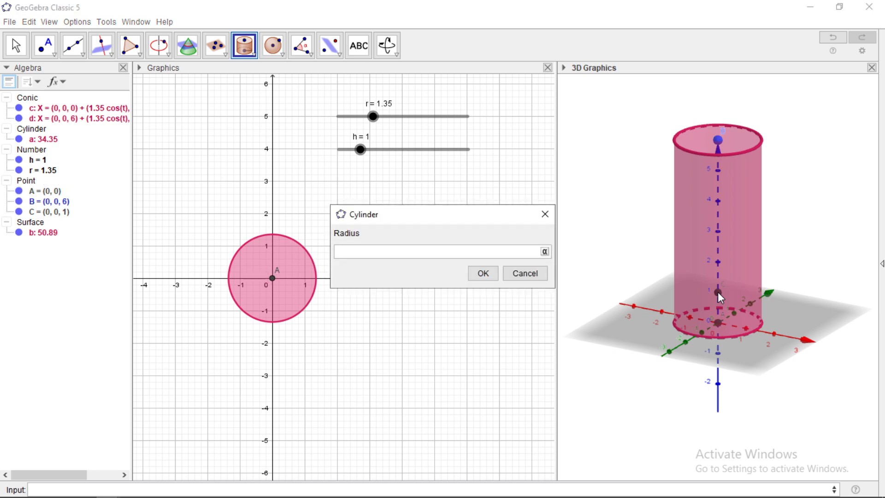
type("r")
left_click(480, 276)
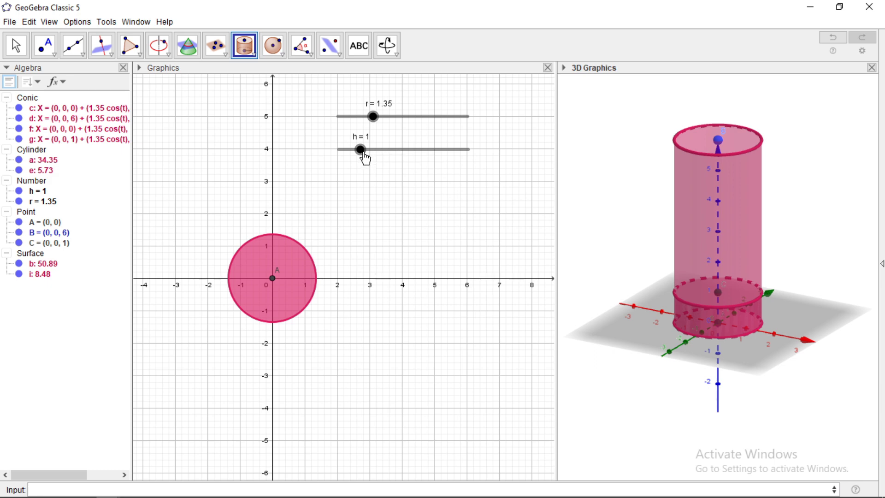
mouse_move(365, 158)
left_mouse_down()
mouse_move(431, 158)
mouse_move(363, 158)
mouse_move(363, 149)
left_mouse_up()
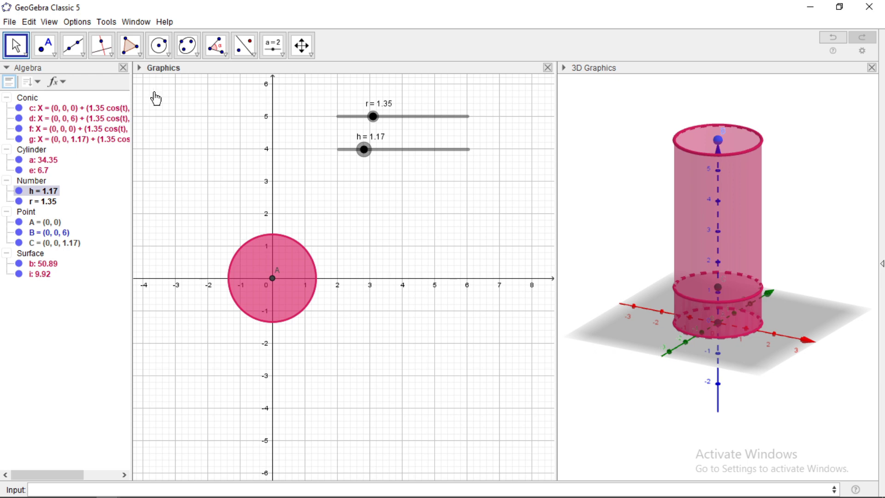
Hide the axes and the grid in the 2D graphics view.
left_click(231, 137)
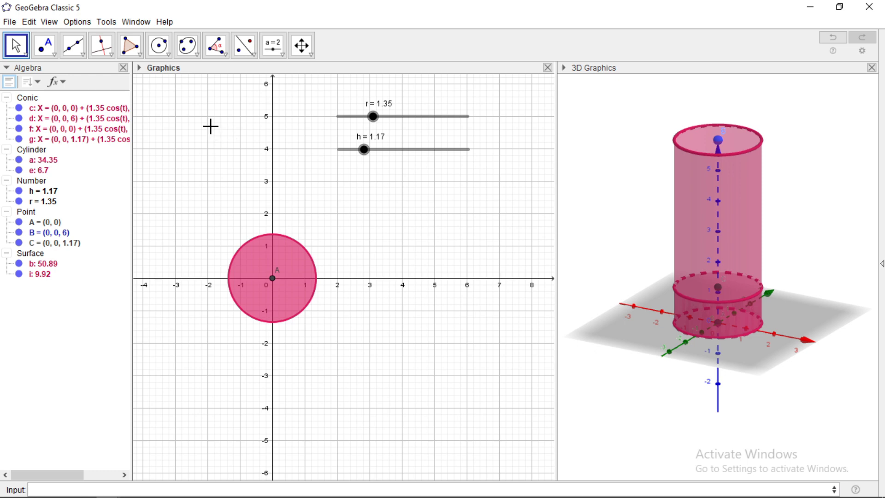
right_click(211, 126)
left_click(233, 154)
right_click(233, 155)
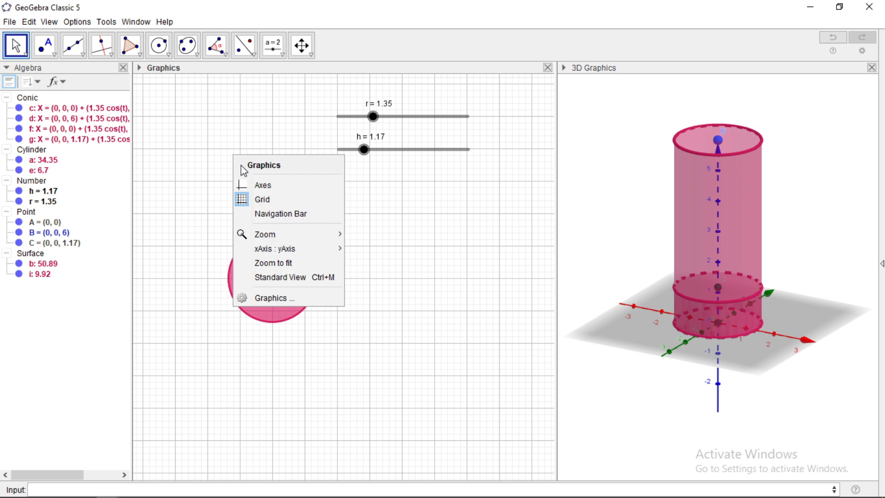
left_click(259, 205)
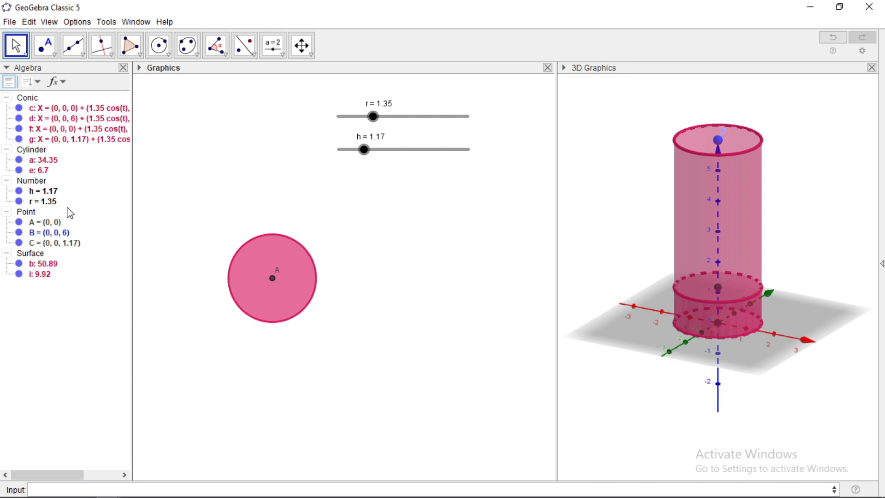
Hide points A, B and C together so they are not drawn in either view.
left_click(27, 225)
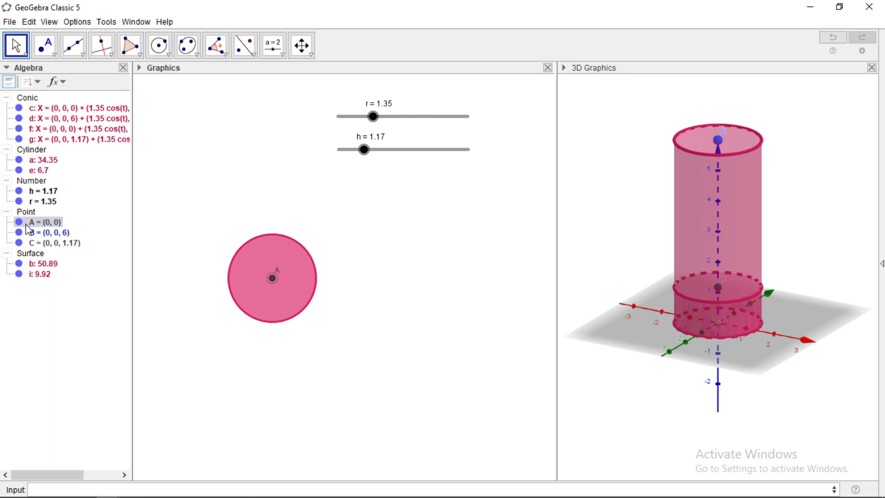
left_click(38, 235, "ctrl")
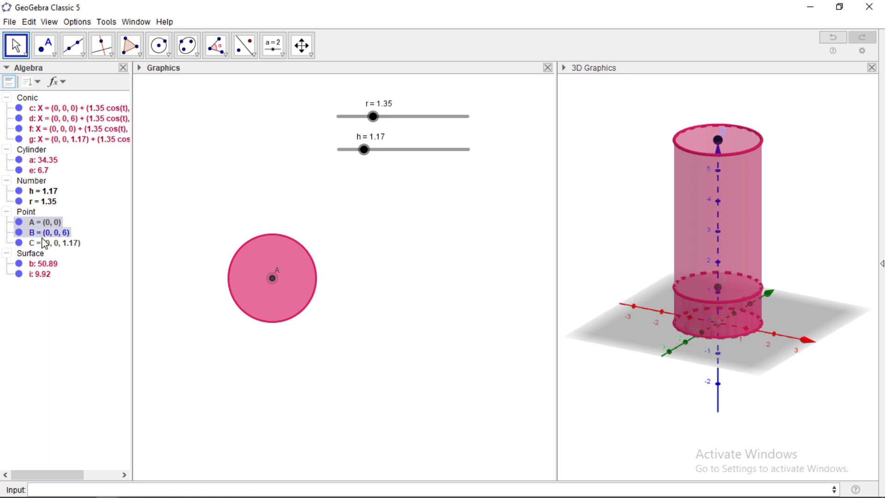
left_click(46, 243, "ctrl")
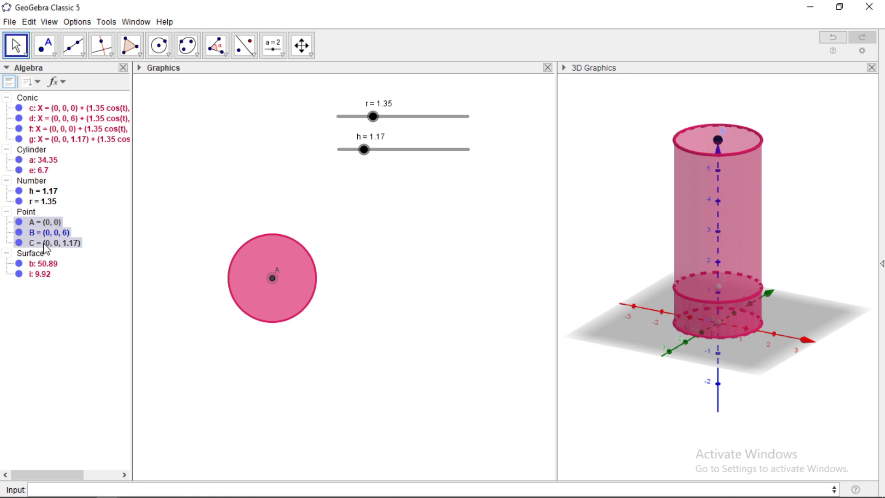
right_click(47, 248)
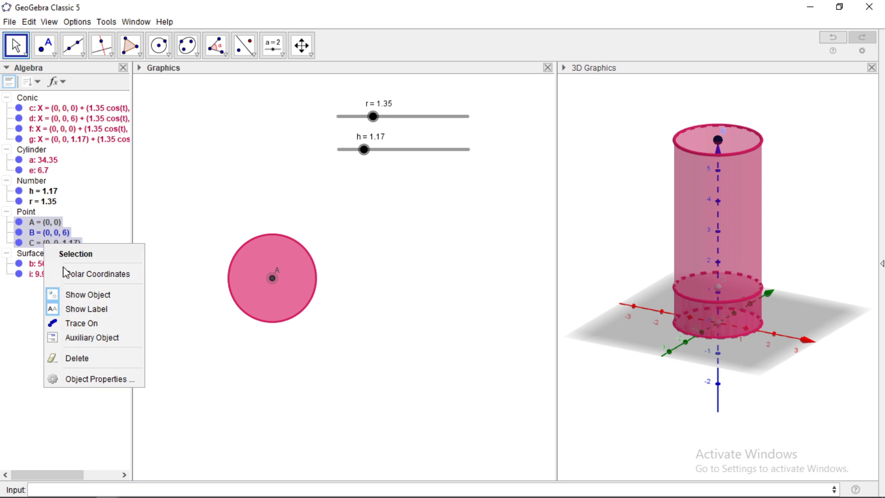
left_click(80, 300)
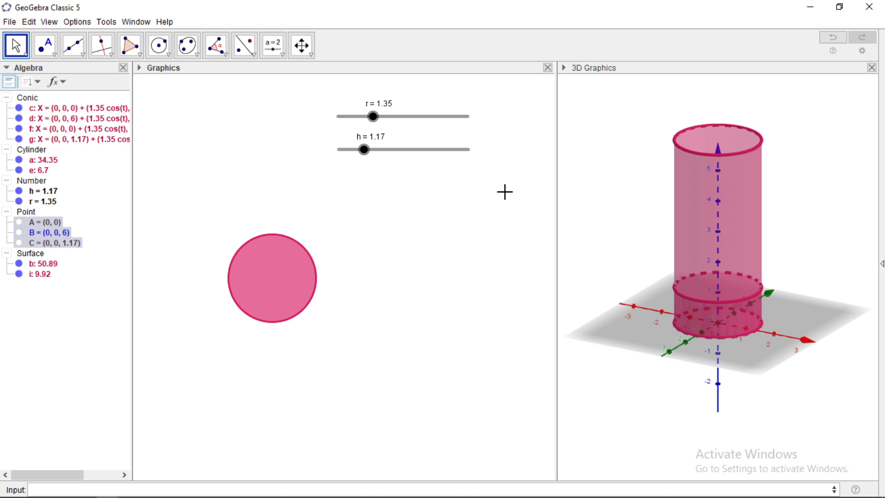
Colour the top circle of the inner cylinder very light grey.
left_click(728, 135)
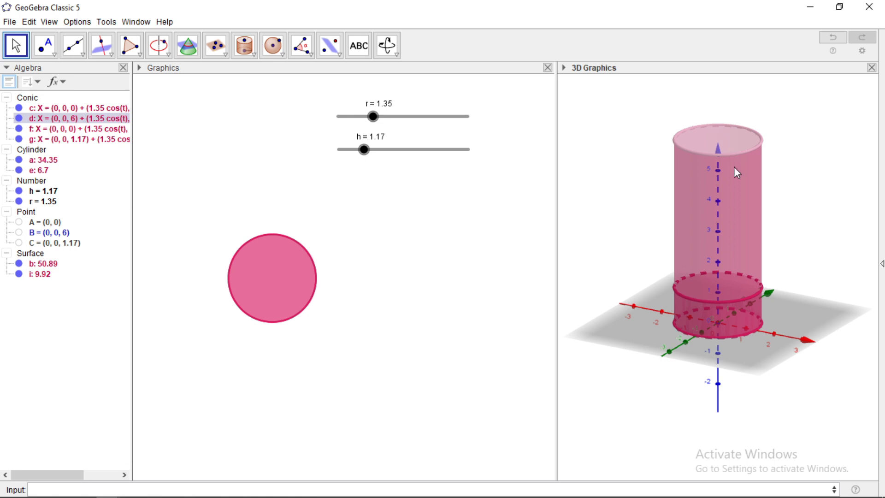
left_click(744, 191)
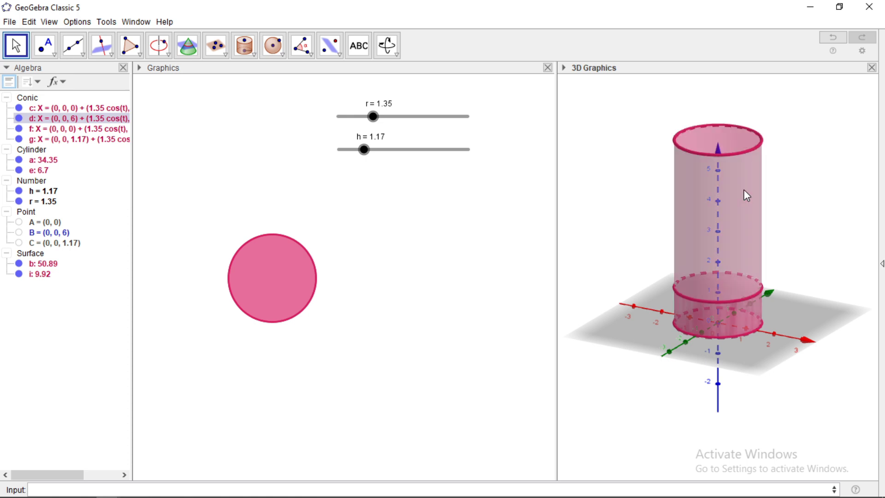
left_click(742, 299)
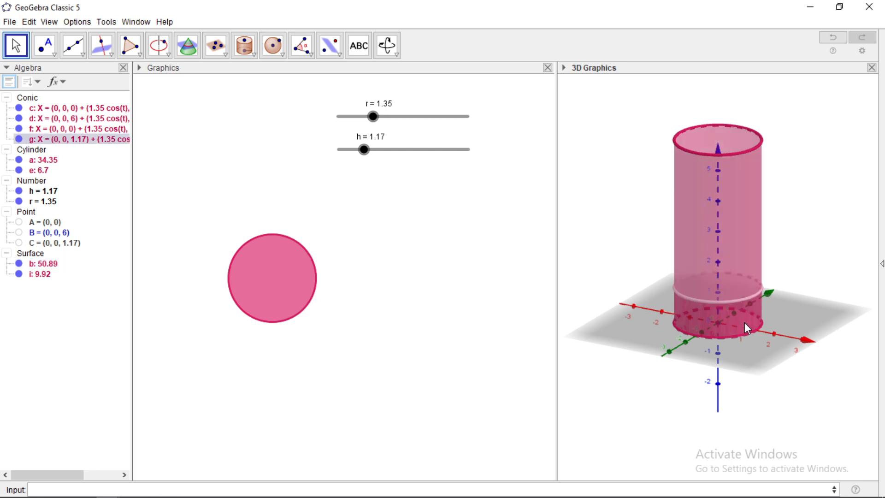
left_click(745, 323)
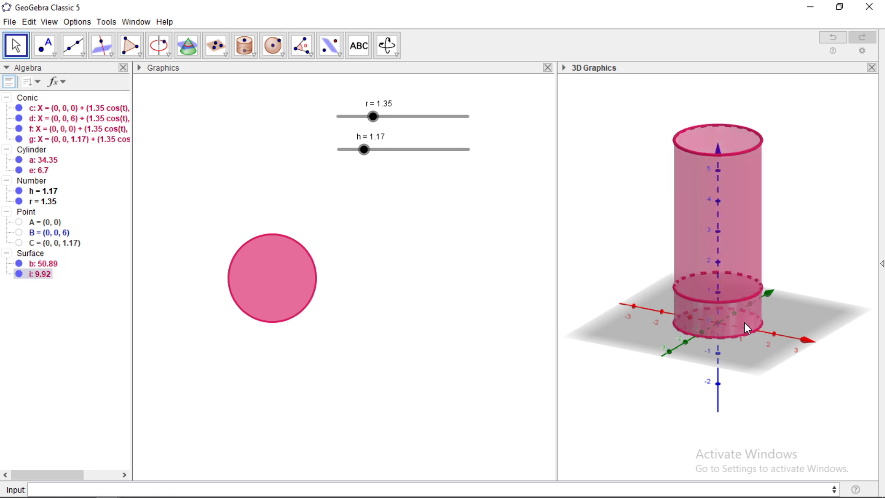
left_click(740, 300)
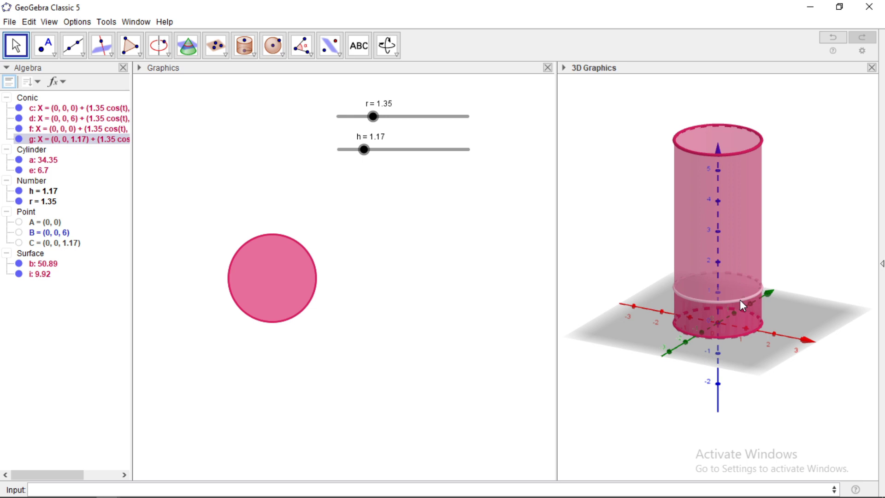
left_click(564, 69)
left_click(580, 82)
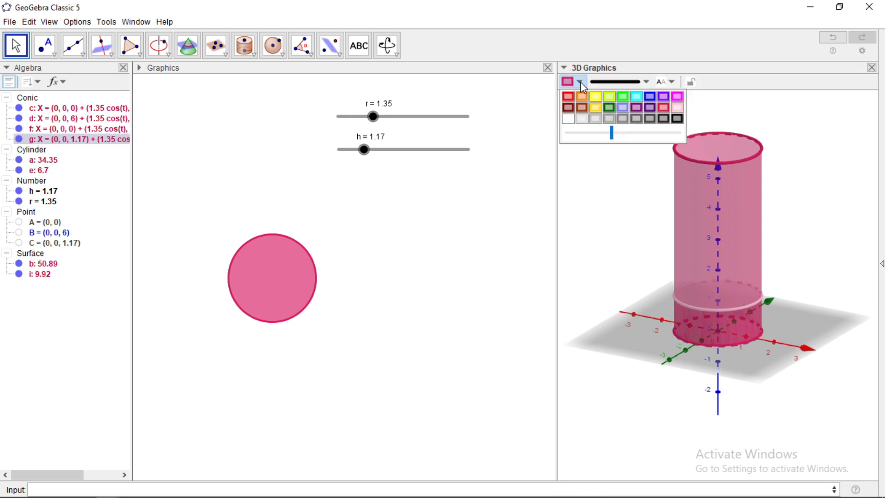
left_click(583, 121)
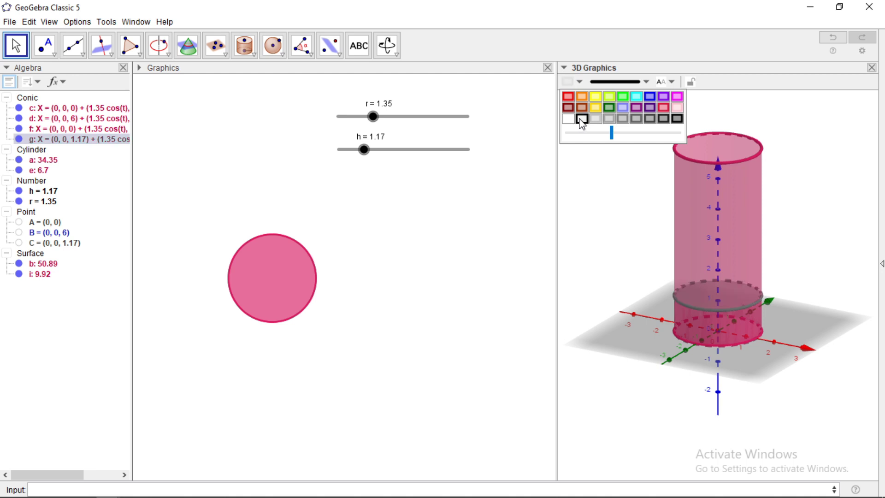
left_click(584, 198)
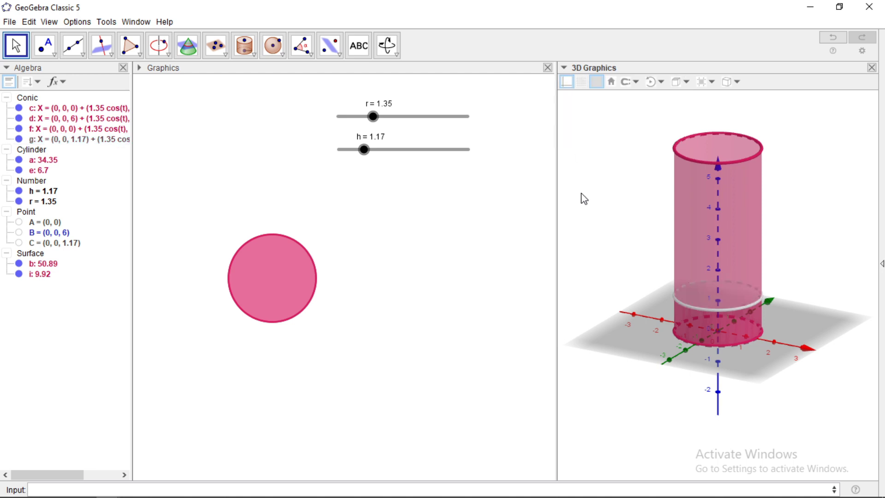
Colour the lateral surface of the inner cylinder the same very light grey.
left_click(748, 331)
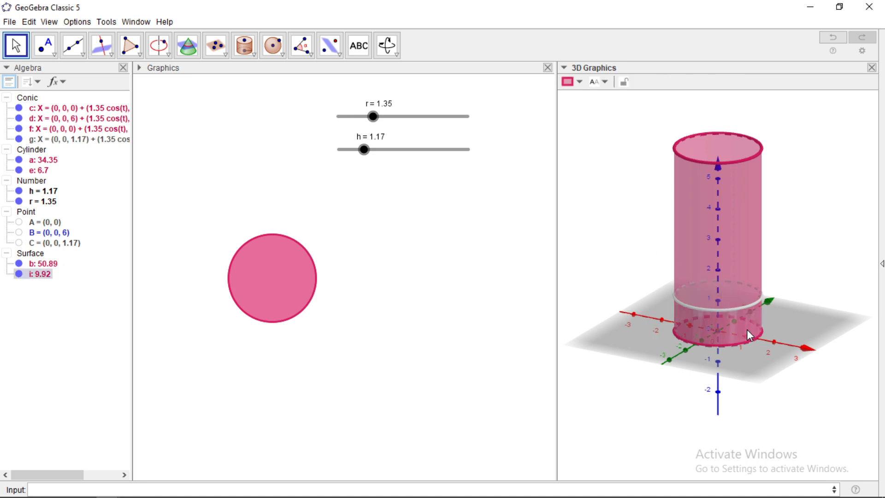
left_click(580, 82)
left_click(582, 119)
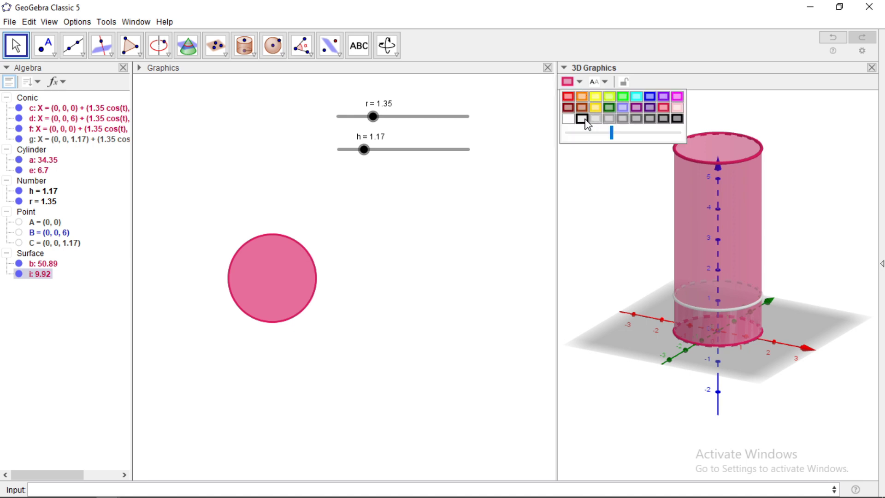
left_click(591, 191)
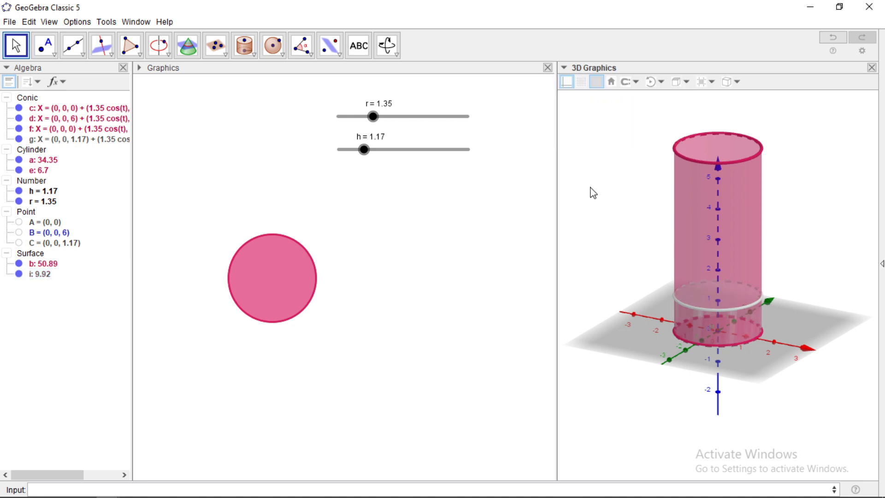
Colour the inner cylinder's base circle dark green and slightly increase its opacity.
left_click(736, 342)
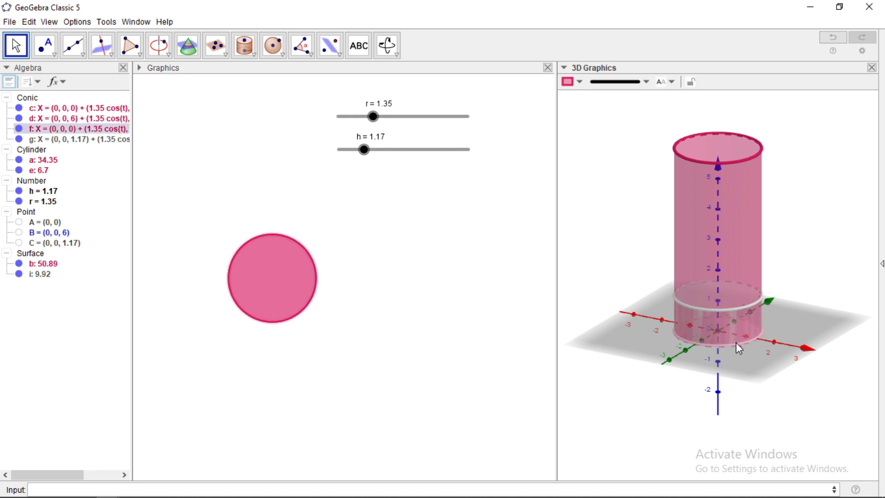
left_click(580, 83)
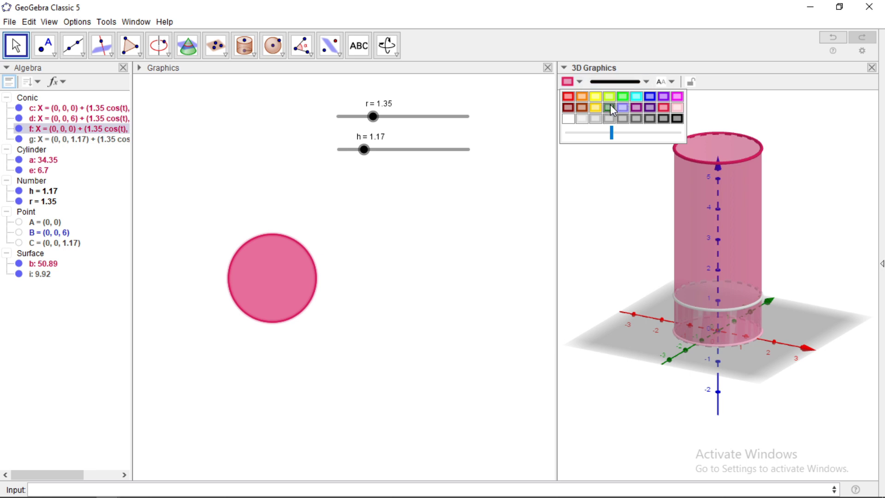
left_click(623, 96)
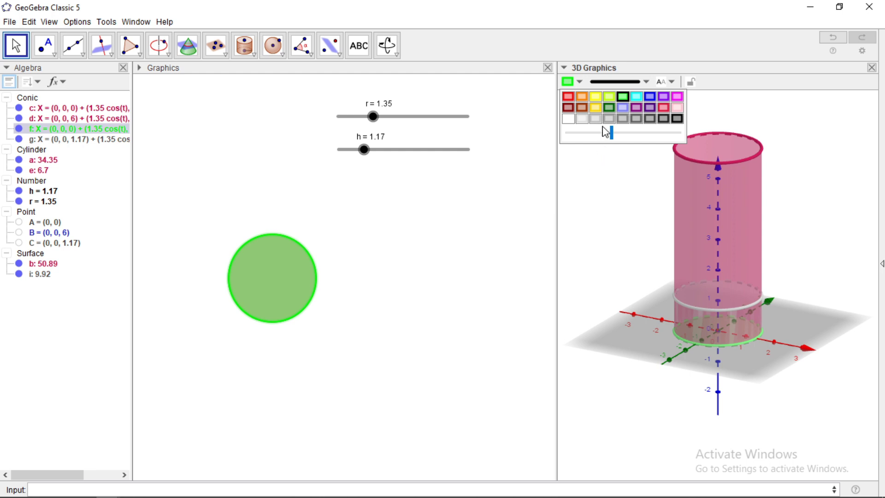
left_click(611, 107)
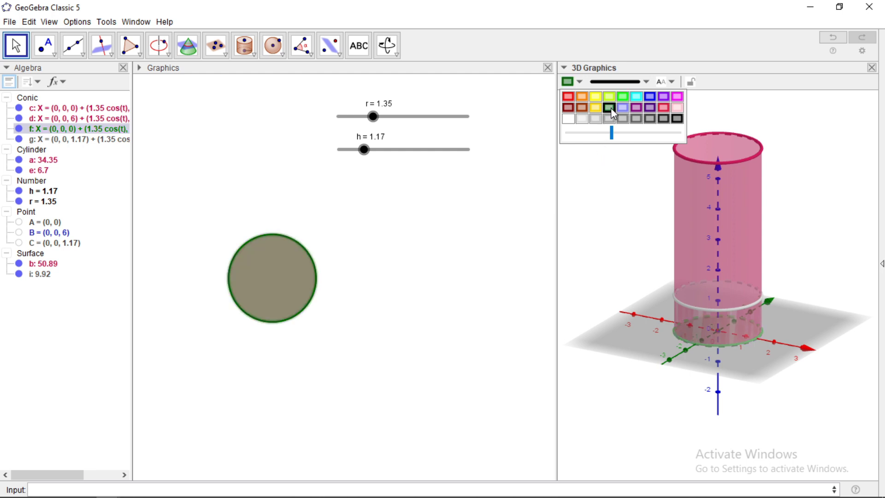
mouse_move(614, 137)
left_mouse_down()
mouse_move(636, 137)
mouse_move(620, 139)
left_mouse_up()
left_click(582, 204)
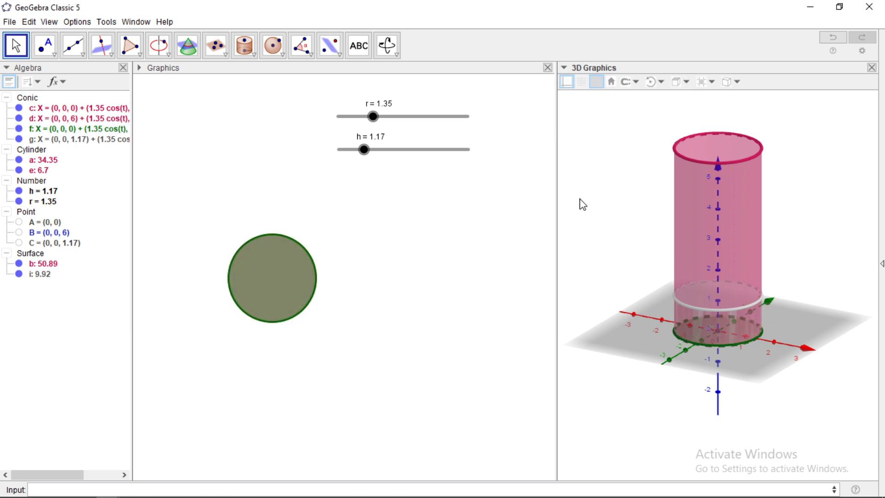
Colour the top circle of the outer cylinder dark green.
left_click(736, 146)
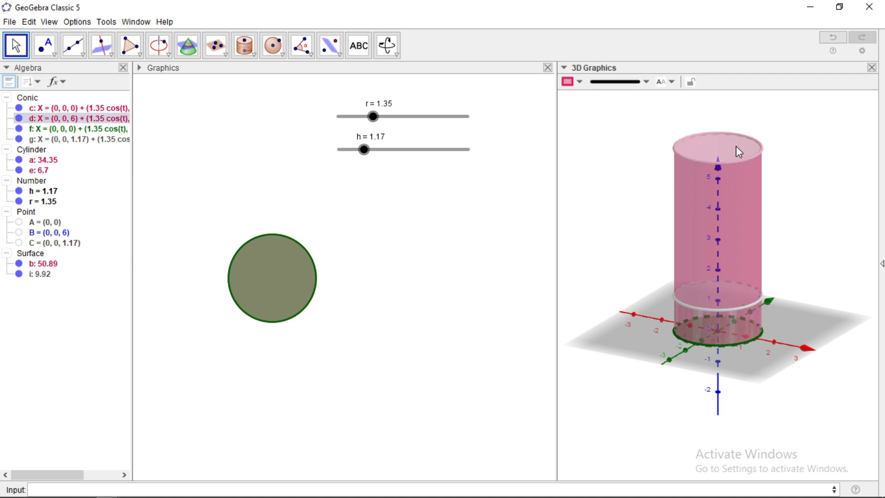
left_click(582, 83)
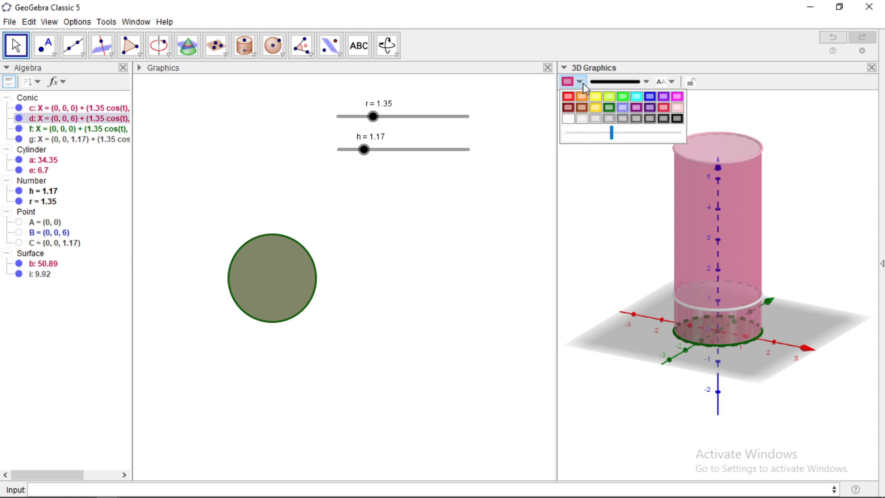
left_click(610, 107)
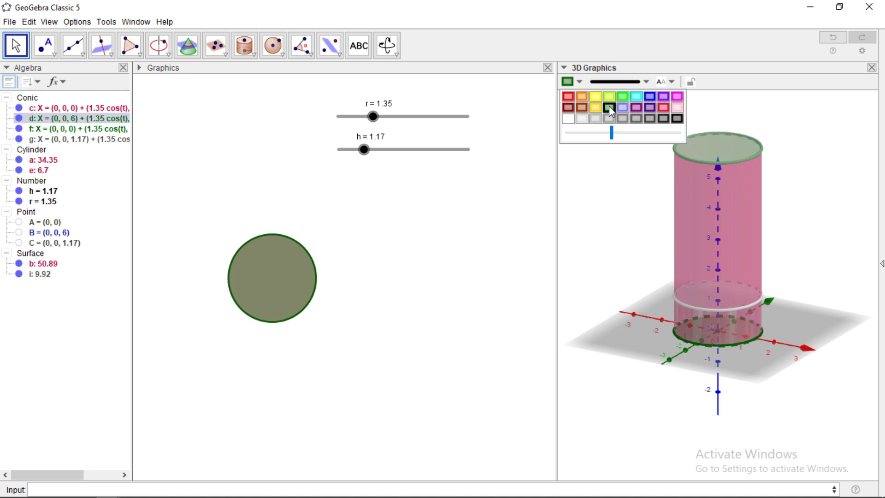
Colour the lateral surface of the outer cylinder dark green.
left_click(737, 199)
left_click(738, 199)
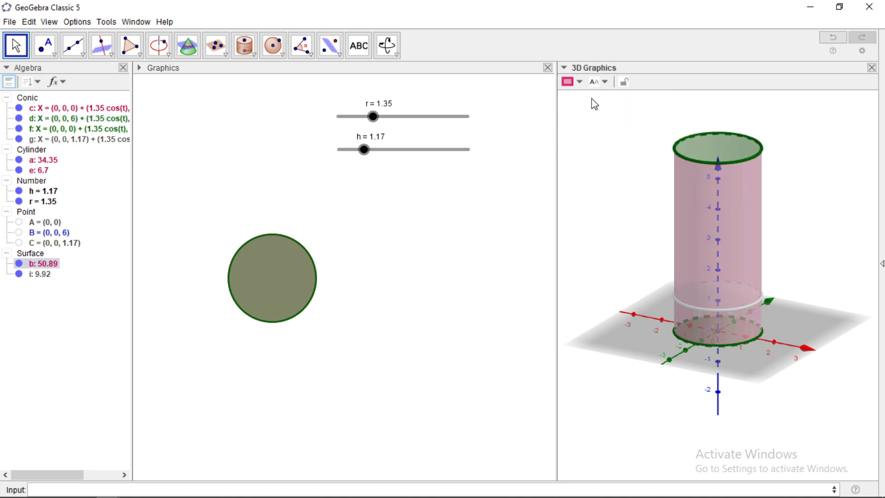
left_click(580, 82)
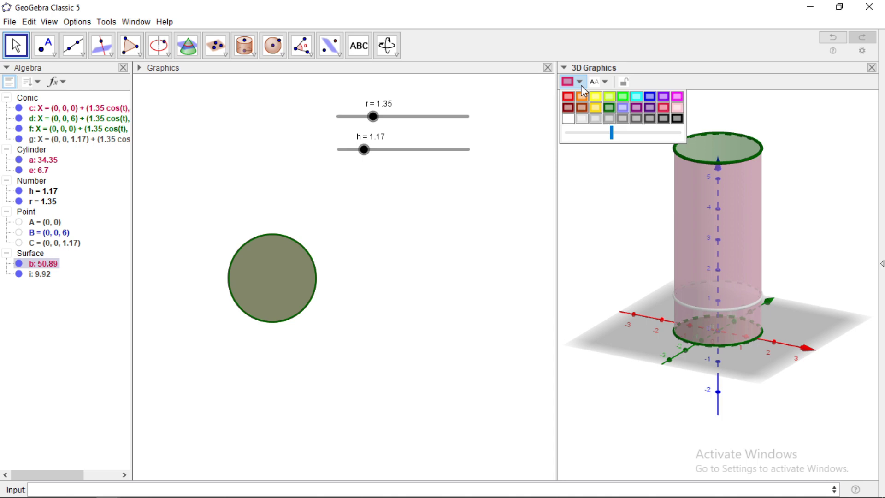
left_click(608, 109)
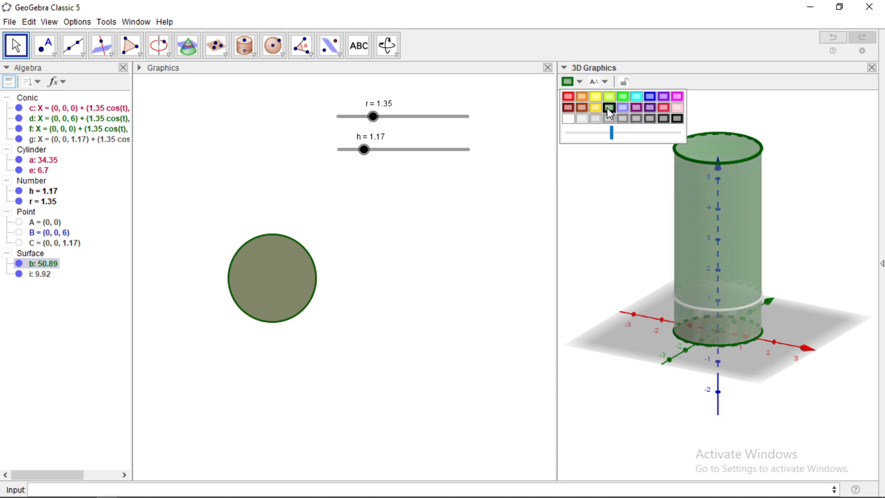
left_click(595, 206)
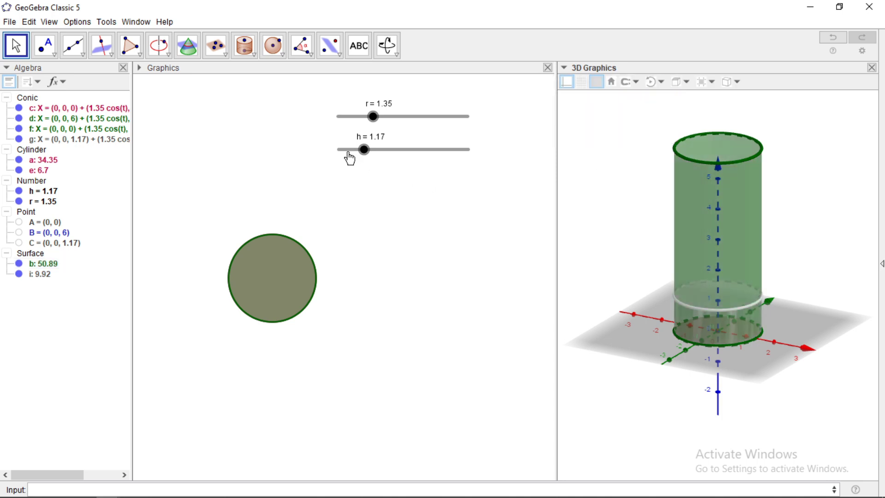
Make the inner cylinder's lateral surface fully opaque and set the height slider h to 2.55.
left_click_drag(366, 150, 394, 150)
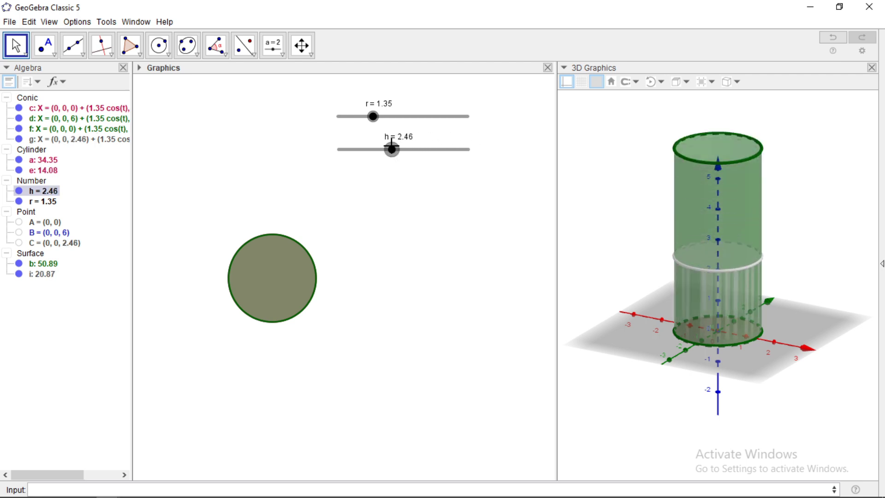
left_click(697, 302)
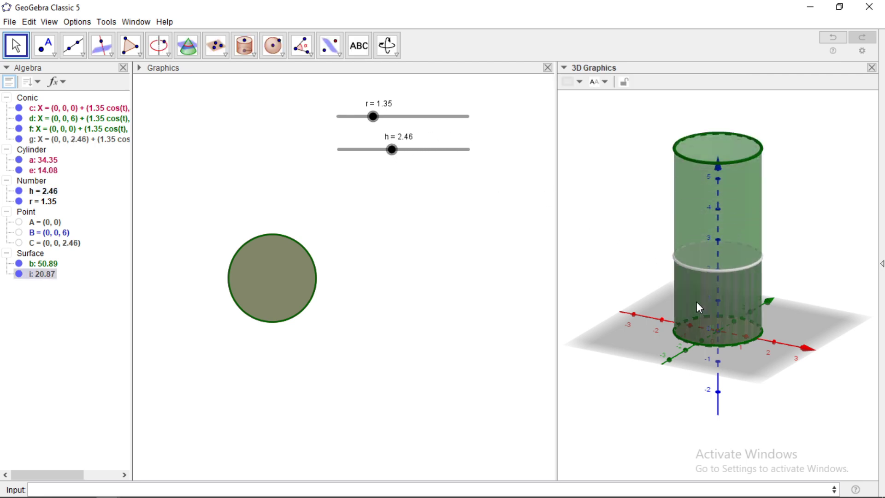
left_click(580, 82)
left_click_drag(611, 132, 690, 132)
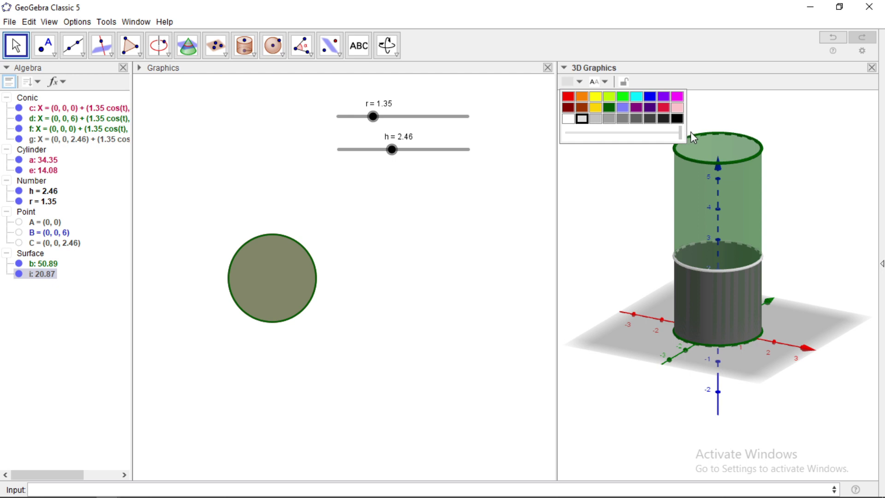
left_click(617, 174)
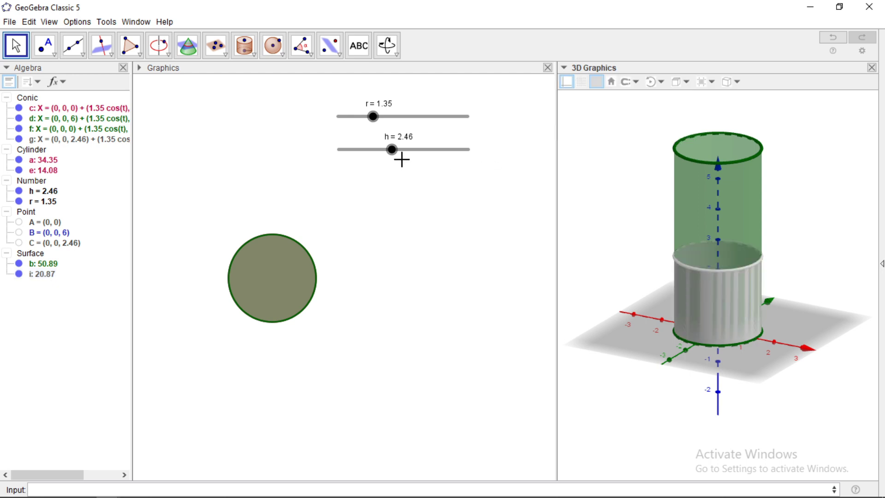
mouse_move(401, 160)
left_mouse_down()
mouse_move(480, 159)
mouse_move(395, 170)
left_mouse_up()
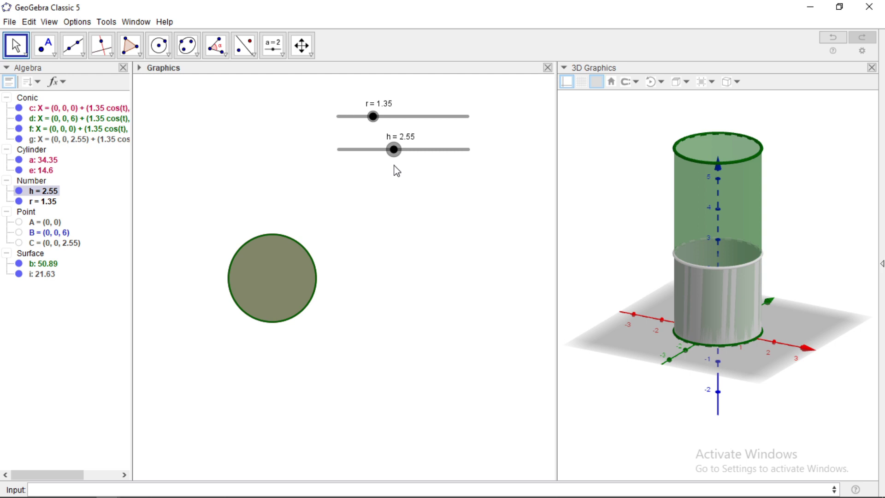
left_click(364, 310)
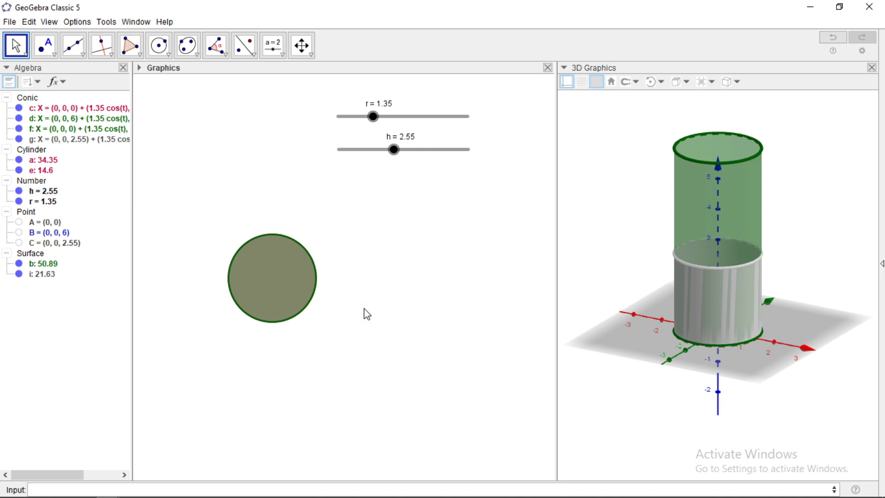
Define the inner cylinder's volume as V=r^2*pi*h.
left_click(188, 490)
type("V=r^2*pi*")
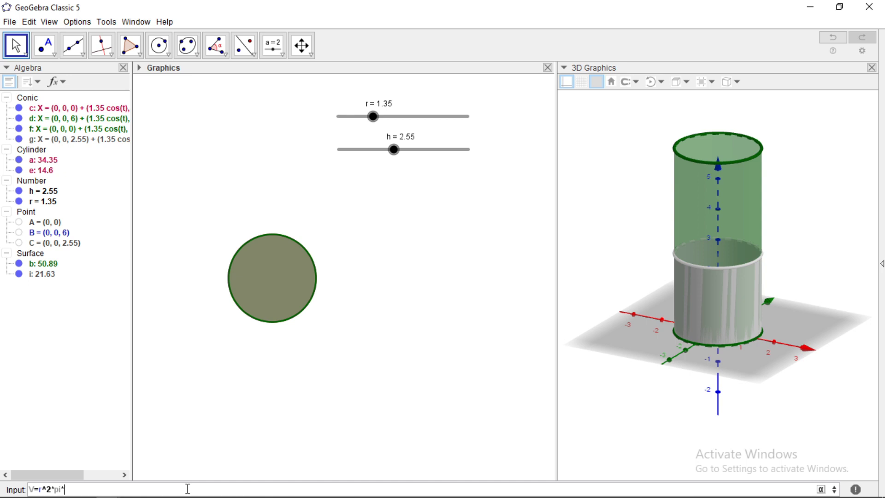
type("h")
key("Return")
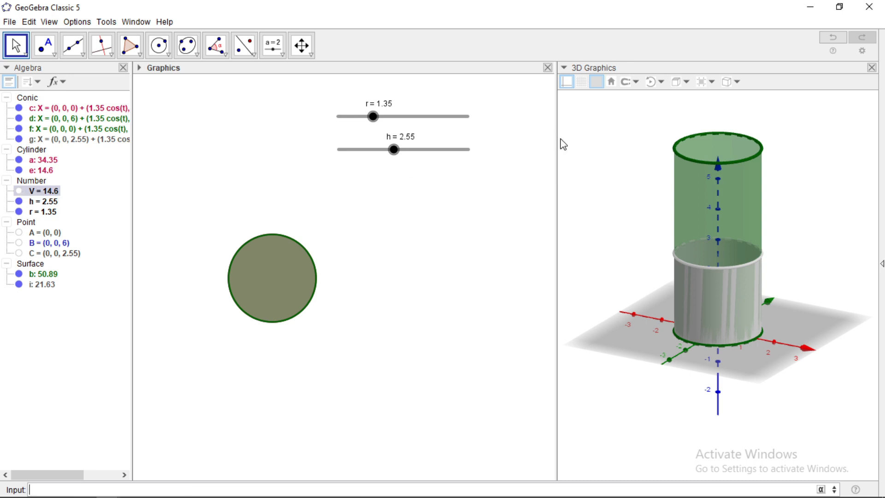
Add a LaTeX text "V = " followed by the linked value of V beside the outer cylinder's top in the 3D view.
left_click(285, 55)
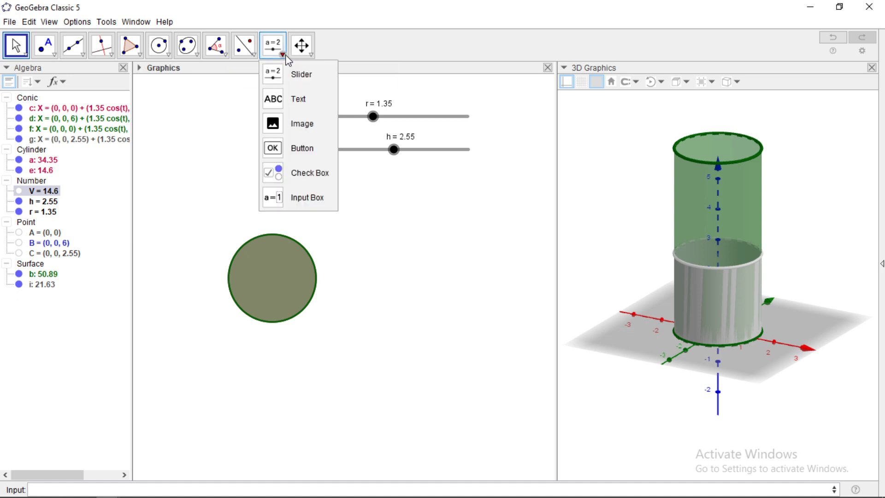
left_click(299, 101)
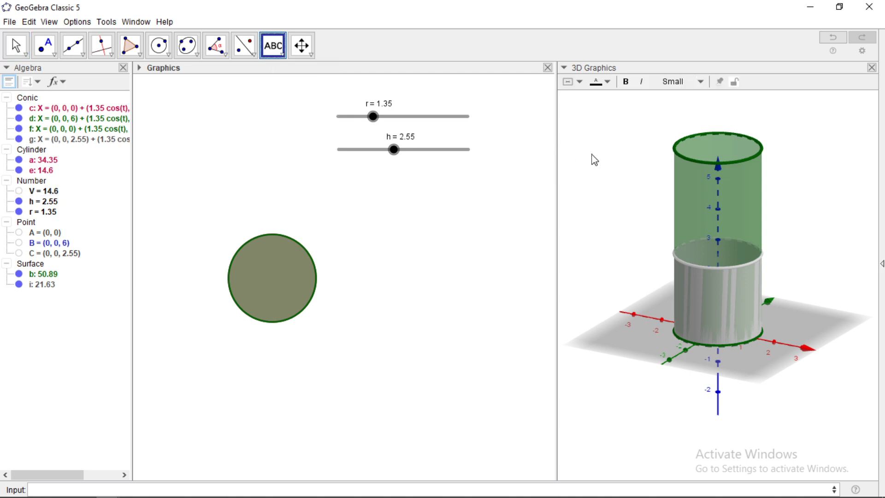
left_click(590, 119)
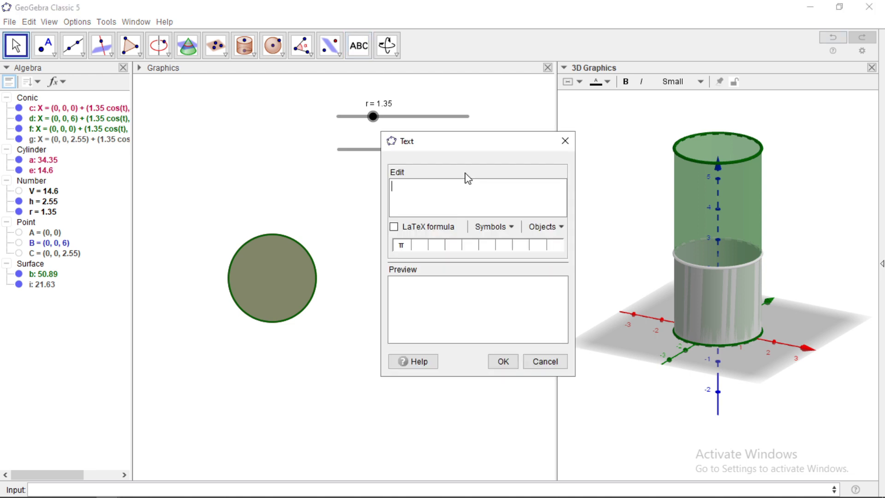
type("V =")
left_click(542, 229)
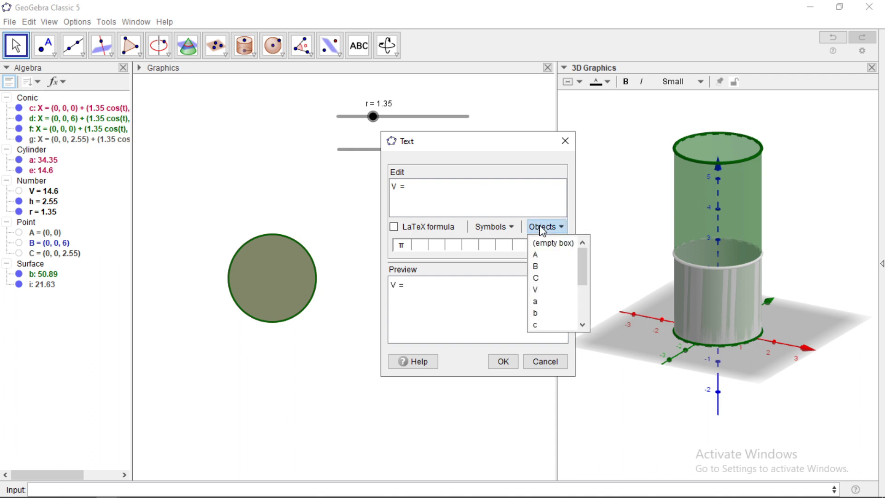
left_click(550, 290)
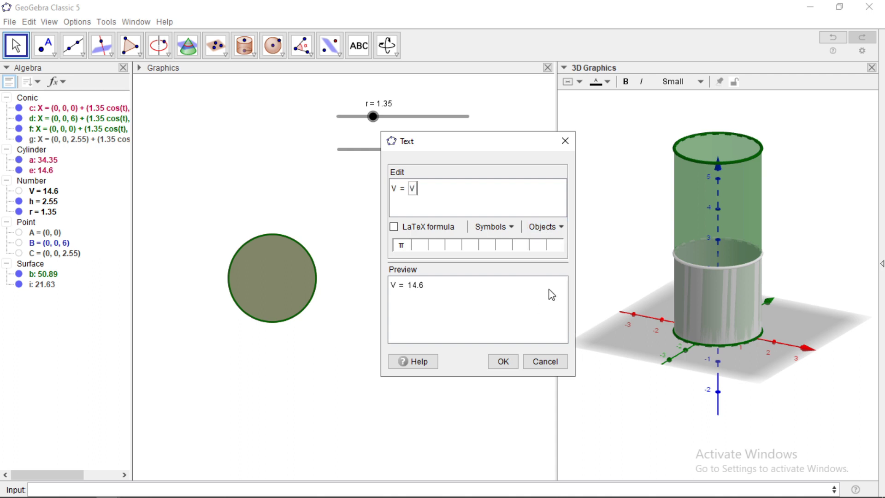
left_click(396, 230)
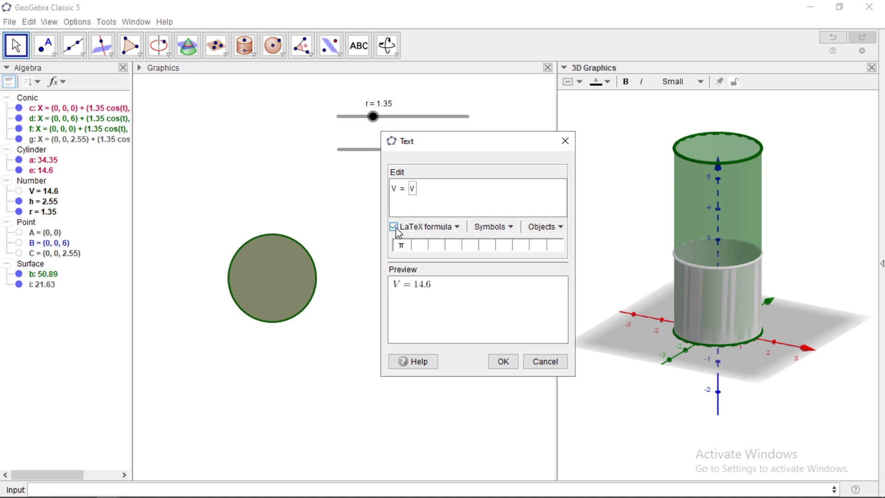
left_click(503, 362)
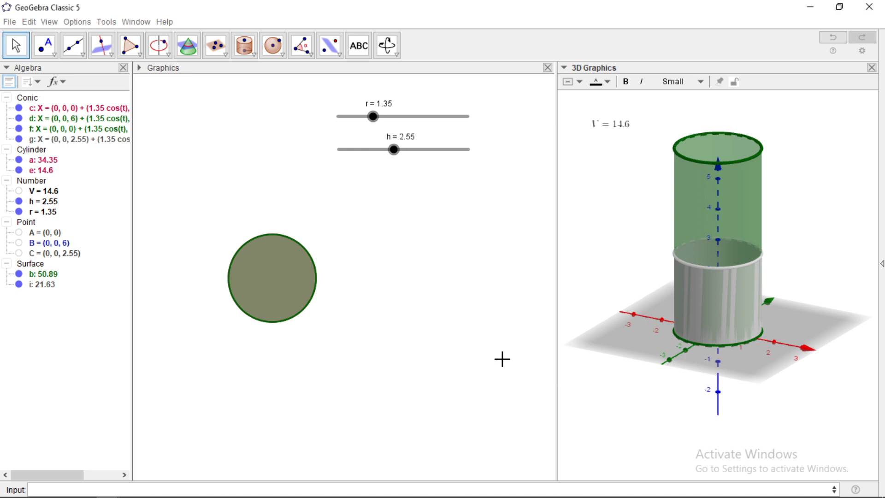
left_click(626, 126)
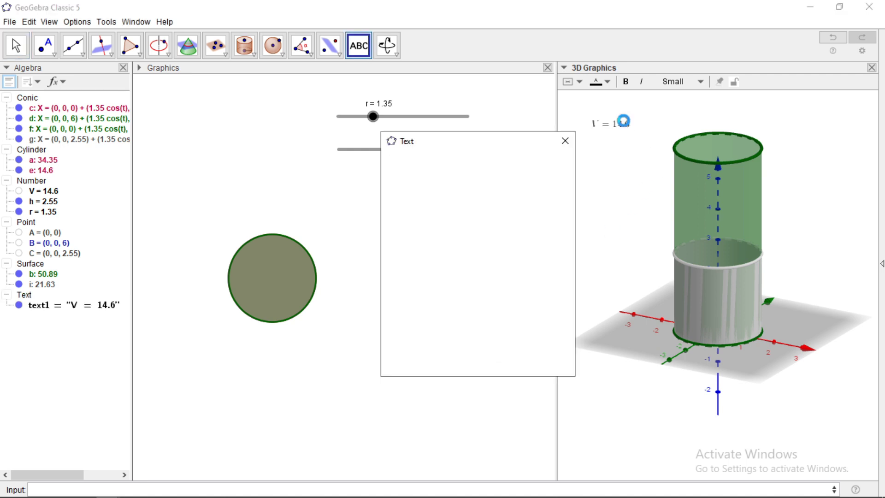
left_click(565, 141)
double_click(619, 129)
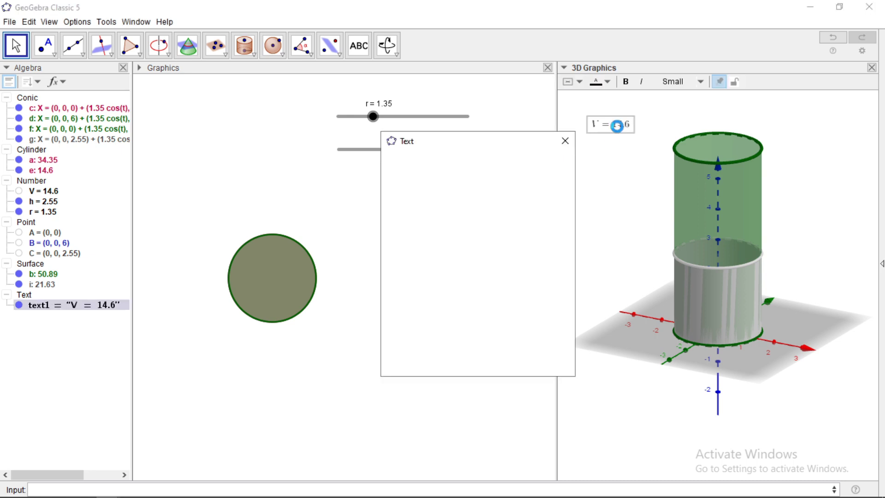
left_click(567, 136)
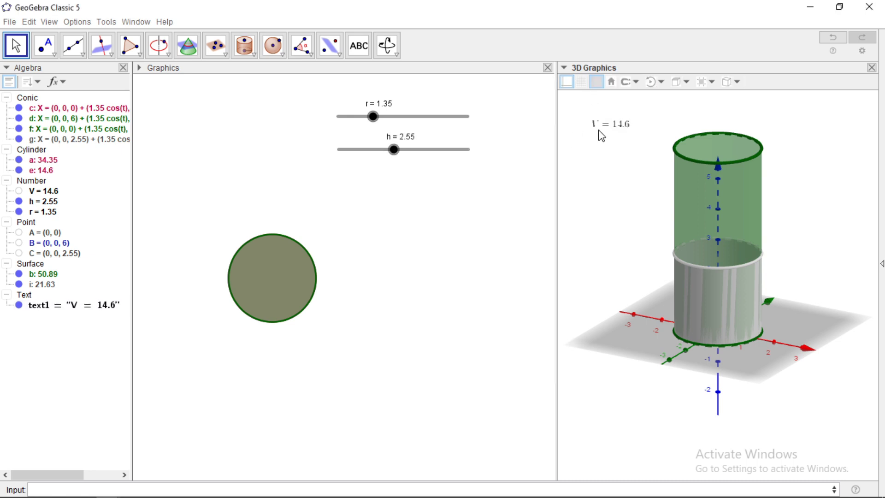
Give the volume text in the 3D view a light green background.
left_click(602, 128)
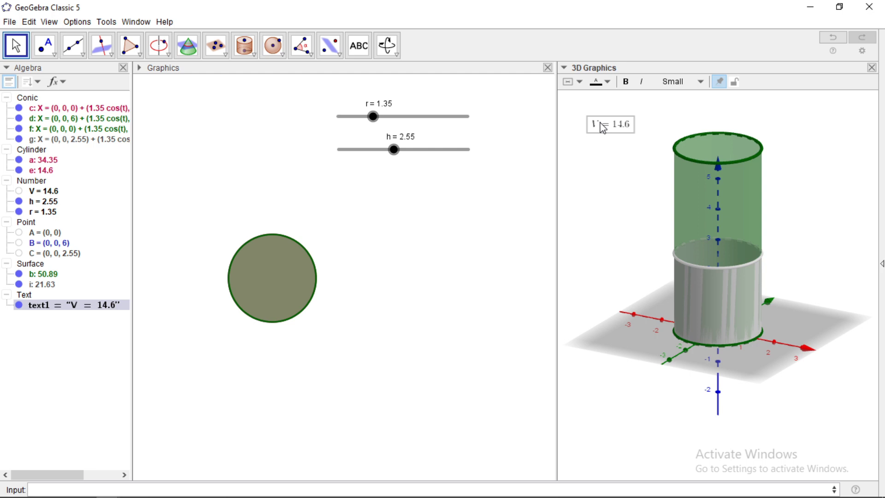
left_click(582, 84)
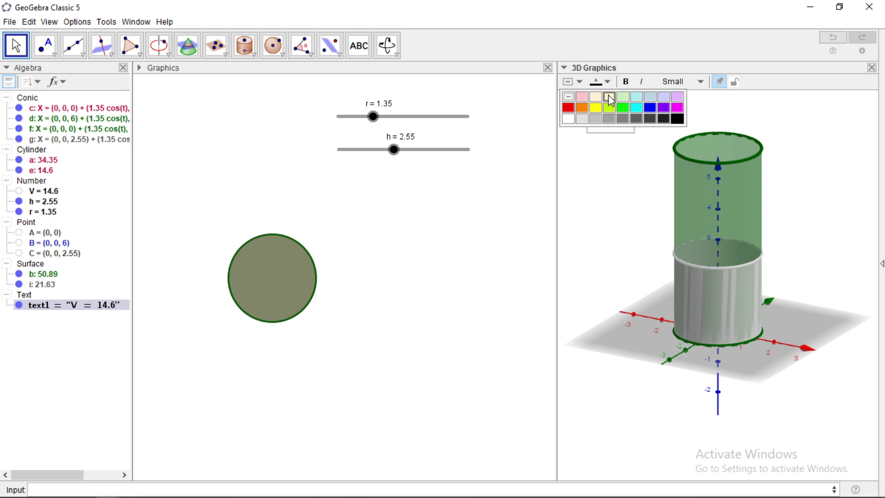
left_click(624, 96)
left_click(584, 160)
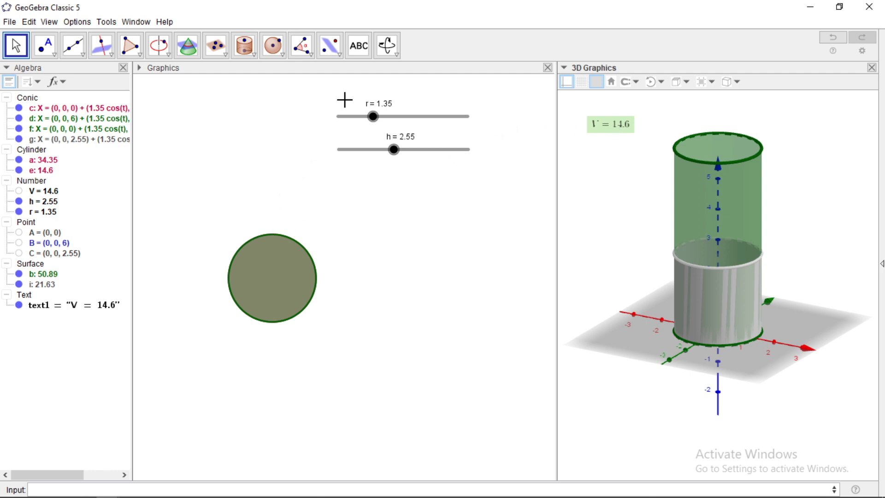
Add a plain text "V = " with the linked value of V inside the circle in the 2D view, without LaTeX.
left_click(362, 48)
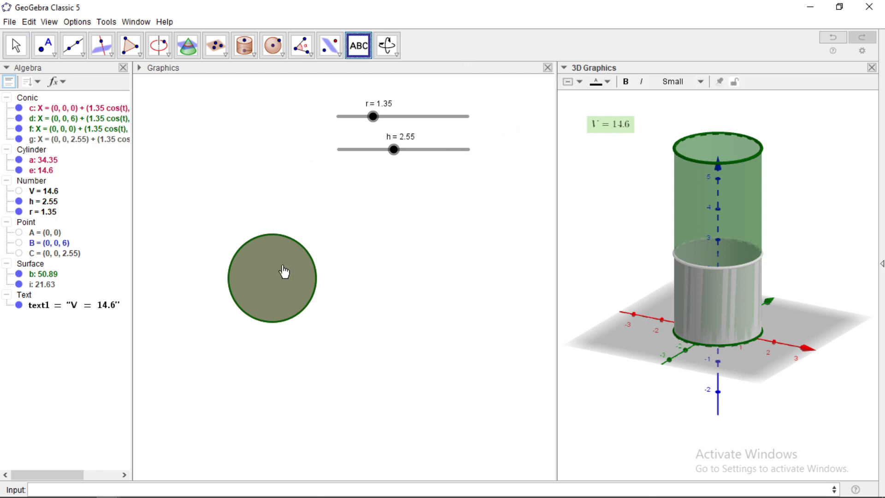
left_click(272, 277)
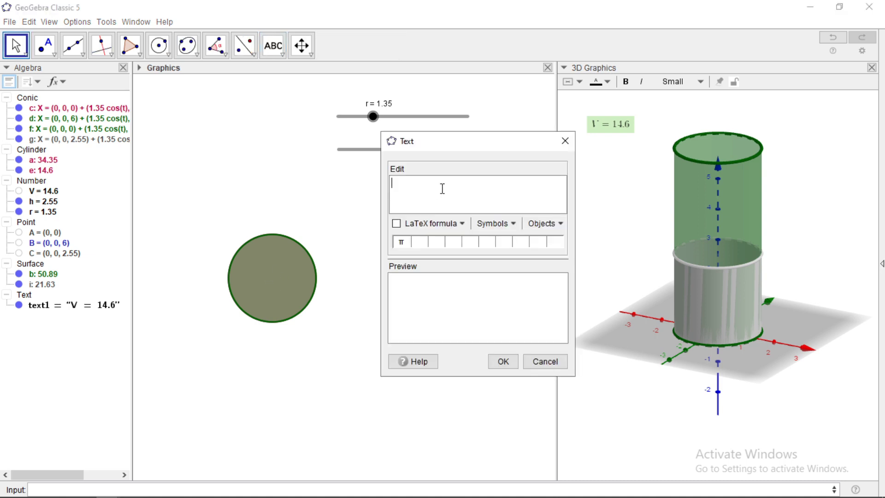
type("V =")
left_click(543, 224)
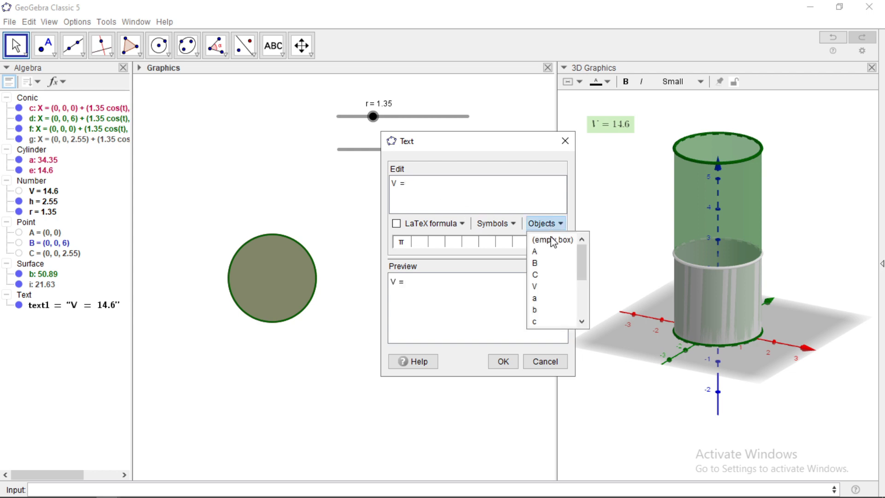
left_click(553, 288)
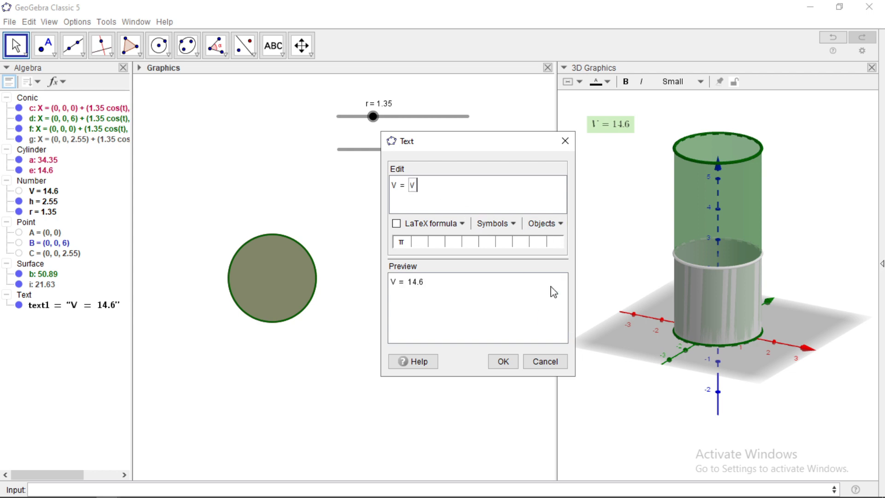
left_click(504, 362)
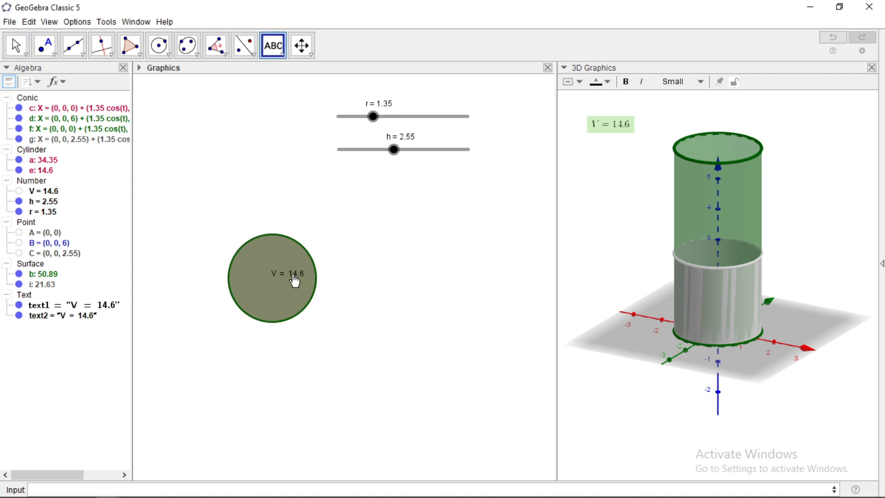
left_click(18, 45)
left_click(19, 47)
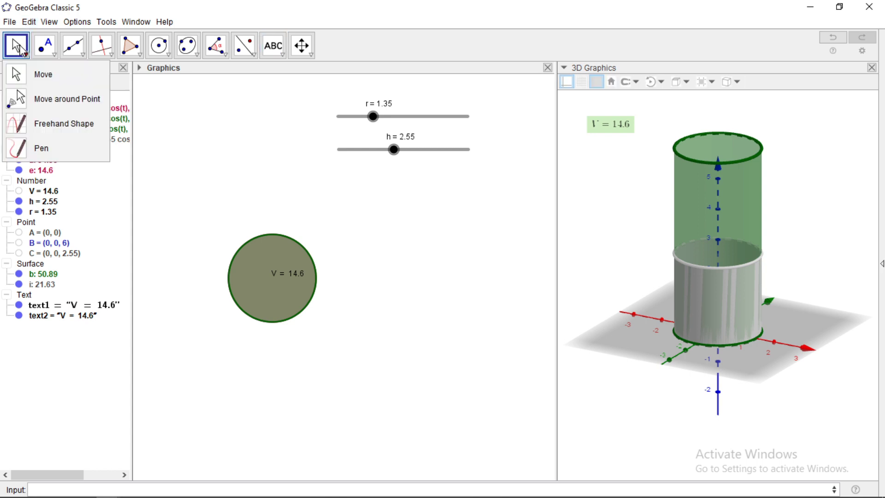
left_click(19, 46)
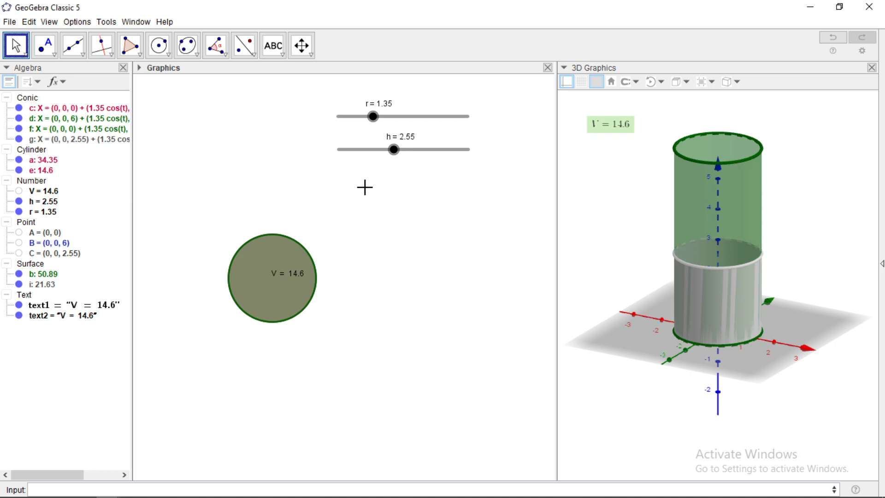
Add a button captioned START beside the circle in the 2D view with the script startanimation[h], and run it once.
left_click(283, 55)
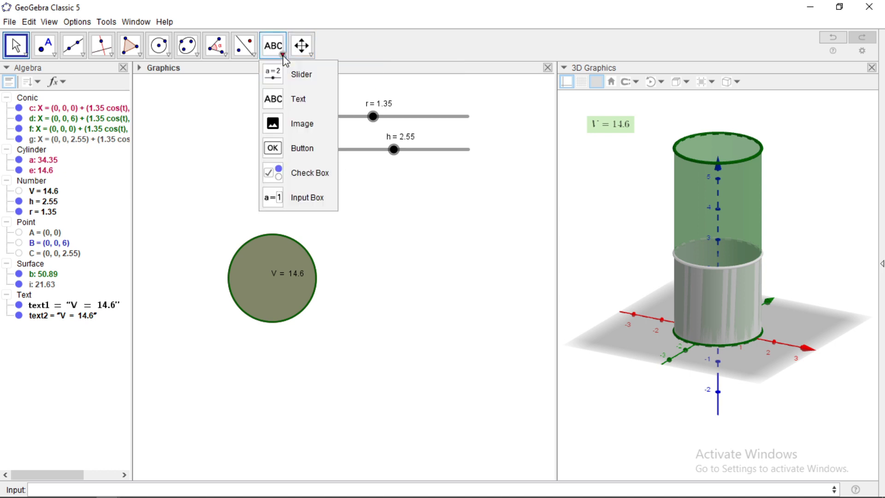
left_click(290, 142)
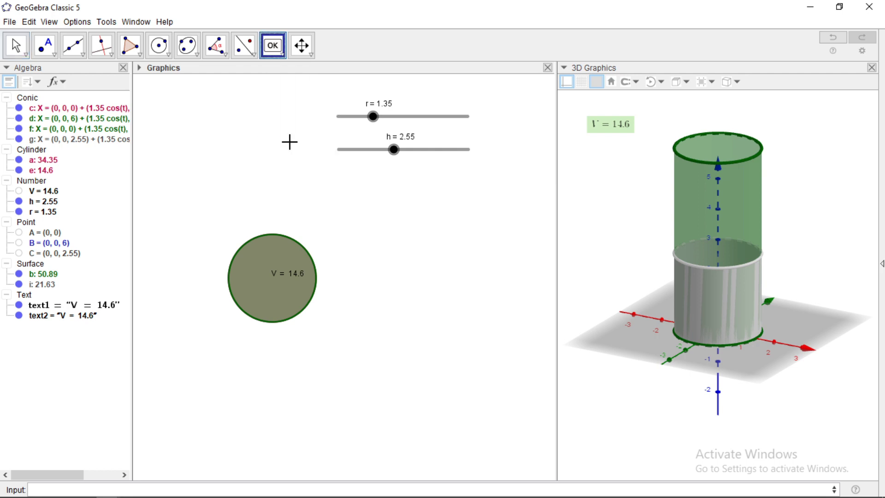
left_click(370, 270)
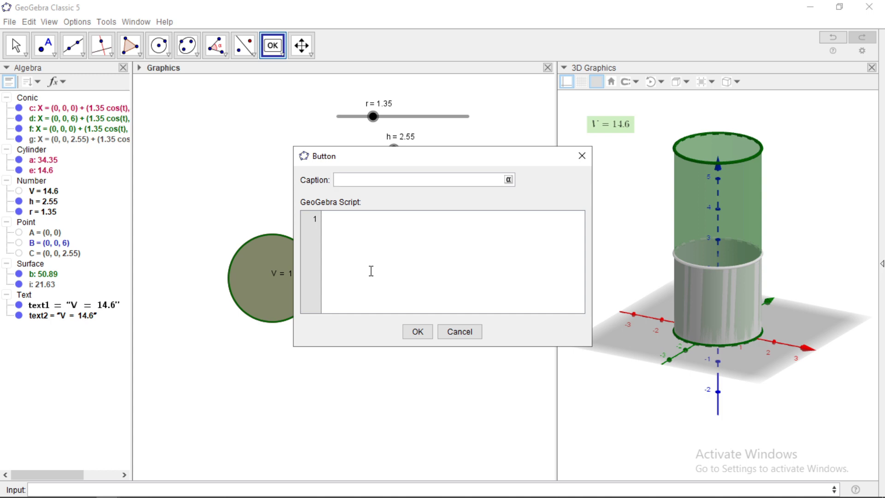
type("START")
left_click(375, 225)
type("starta")
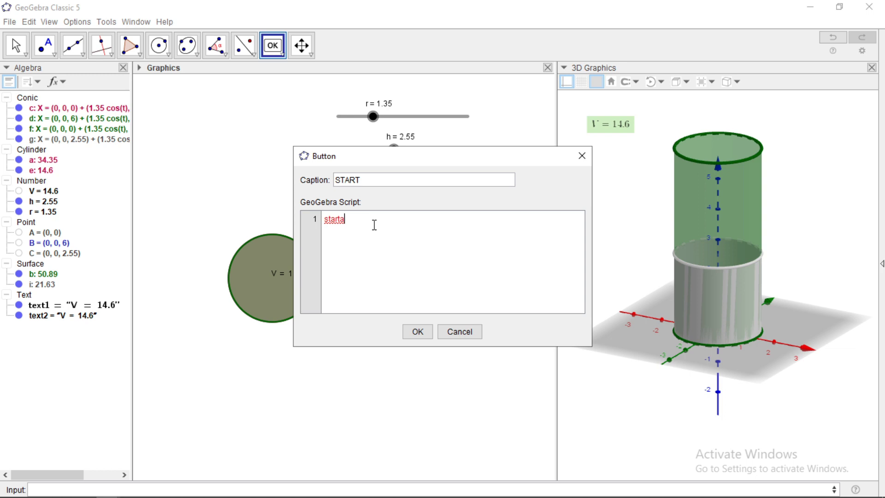
type("nimation[h]")
left_click(417, 332)
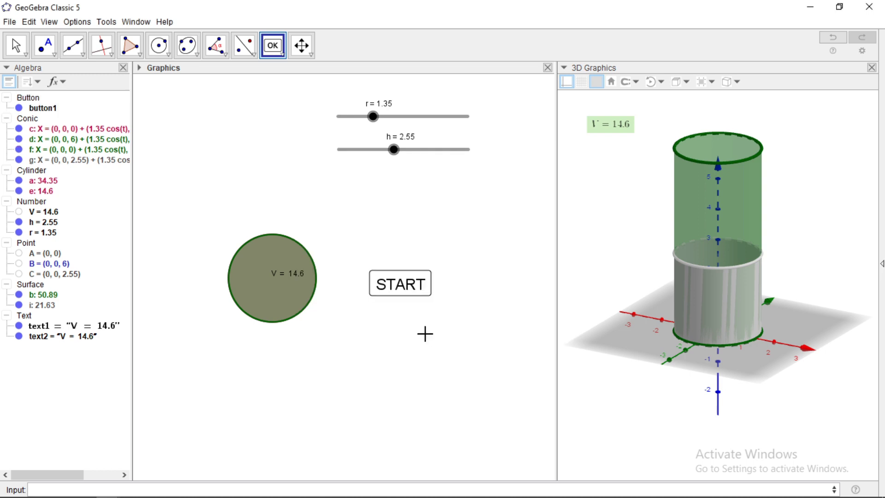
left_click(402, 291)
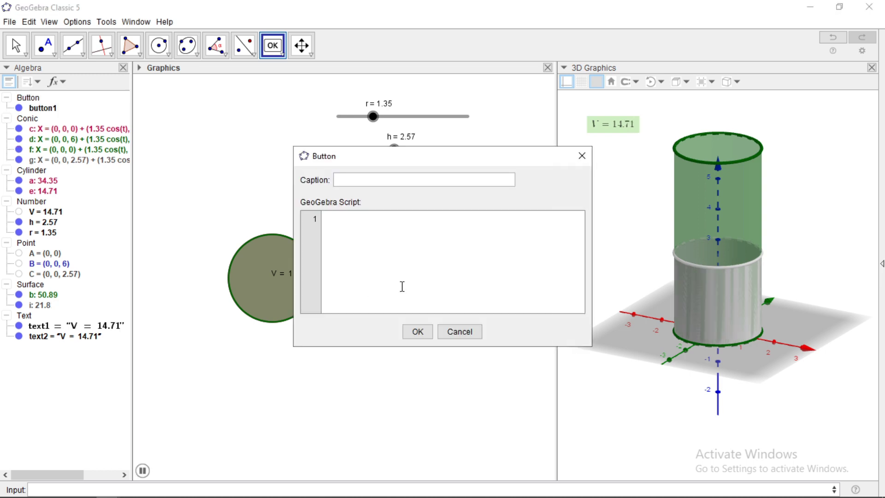
left_click(582, 155)
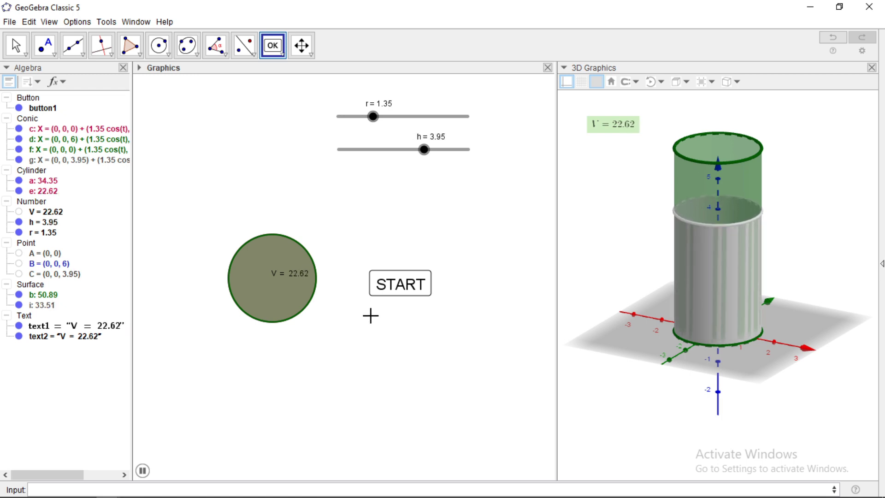
Add a button captioned STOP just below the START button with the script startanimation[false].
left_click(371, 317)
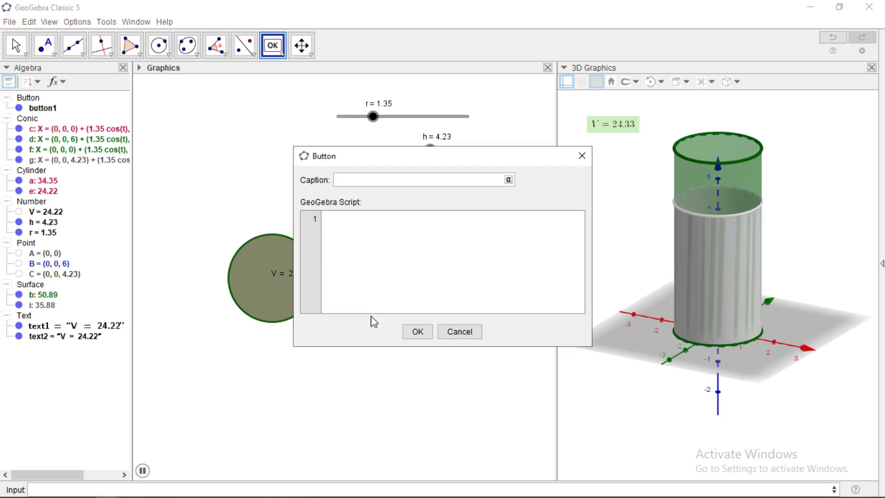
type("S")
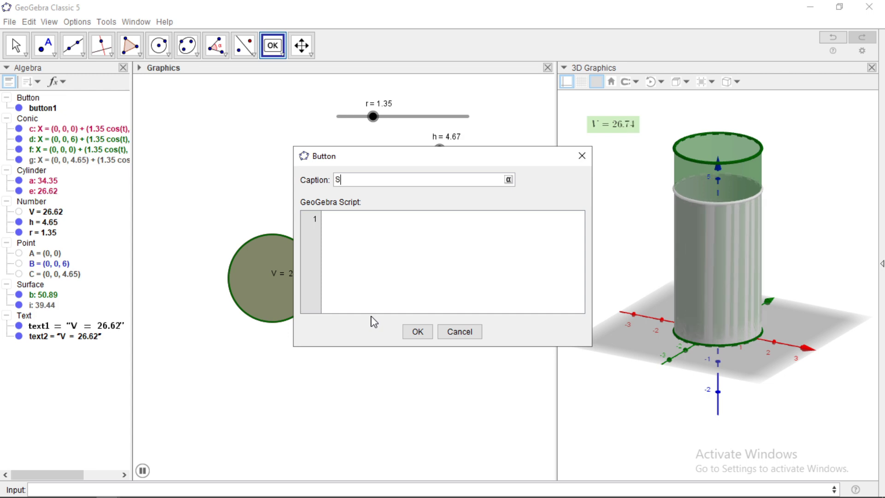
type("TOP")
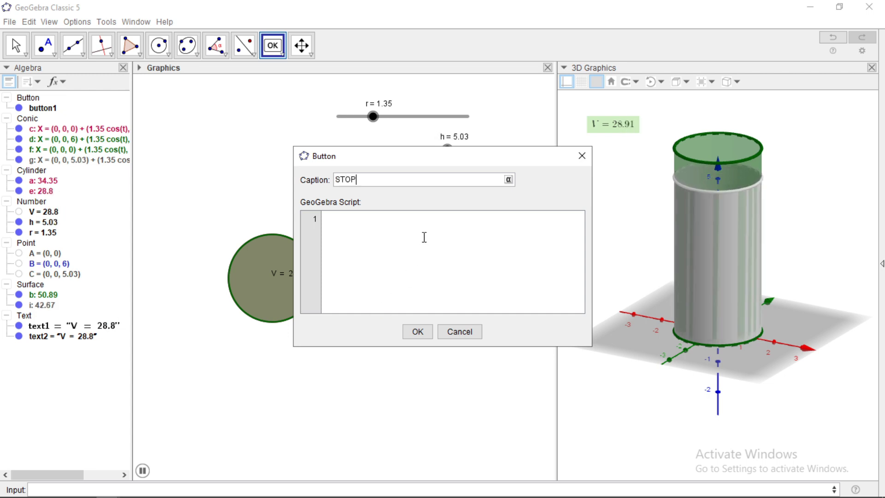
left_click(402, 224)
type("s")
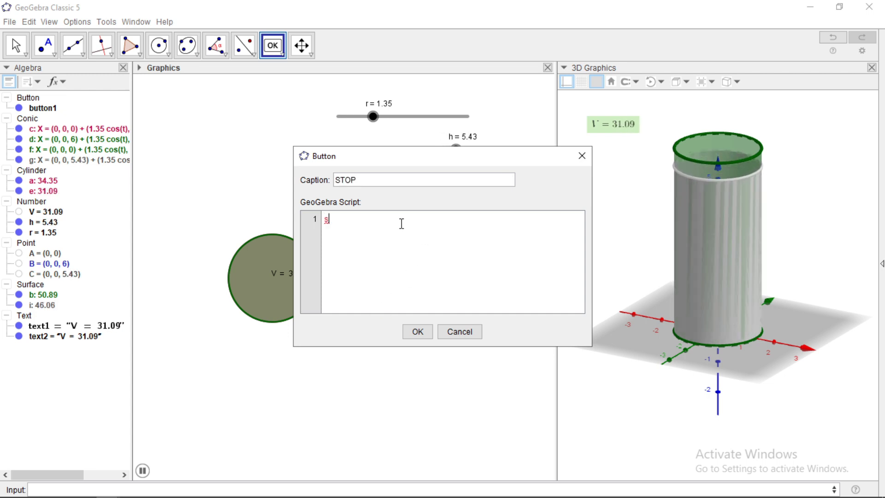
type("tartani")
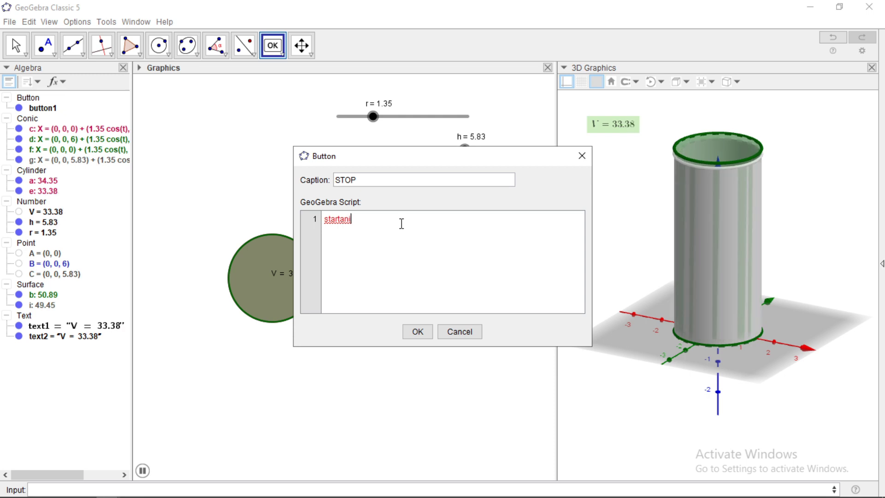
type("mation")
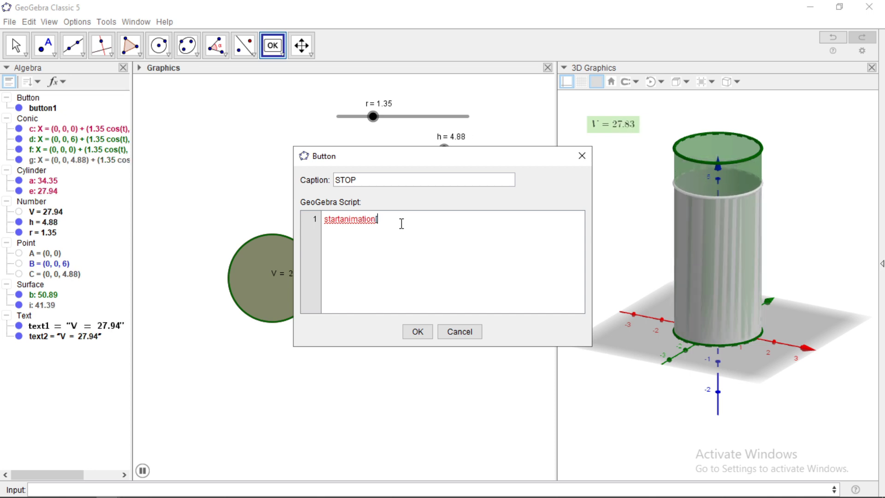
type("[fals")
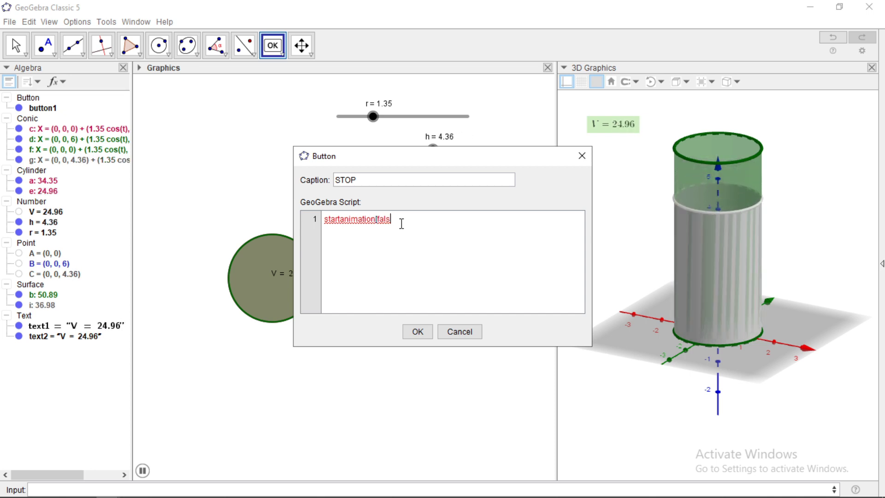
type("e]")
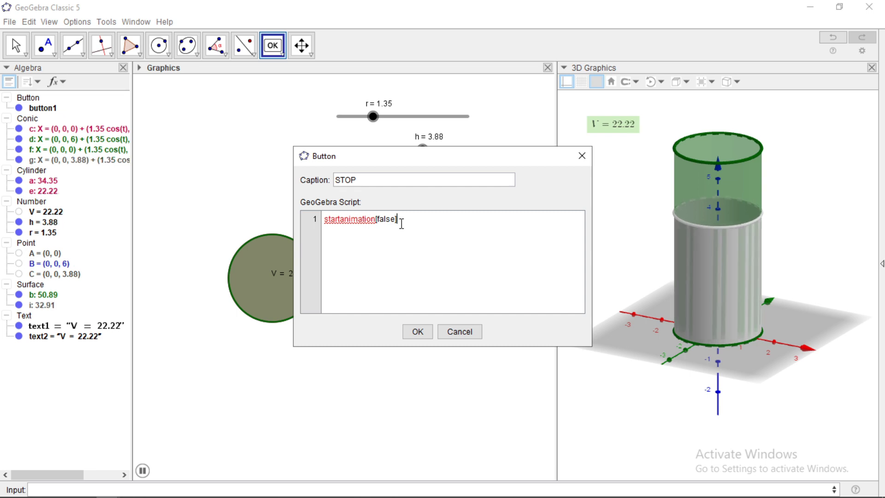
left_click(417, 333)
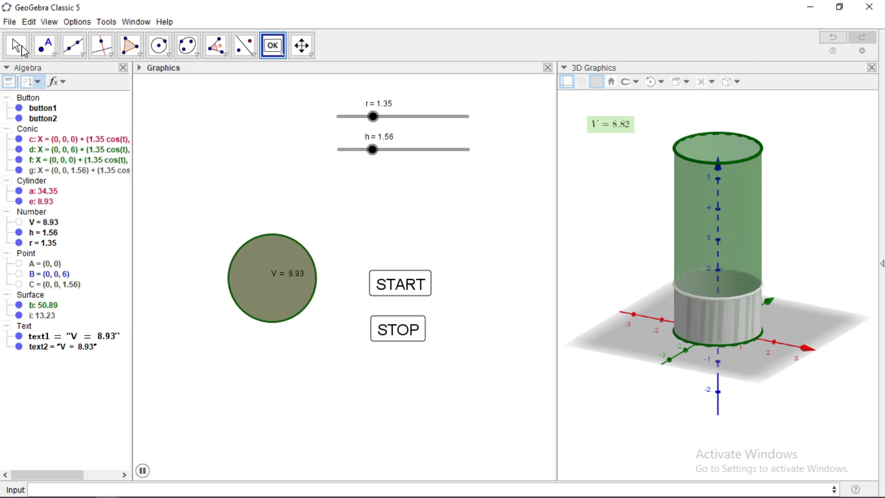
Stop the animation with the STOP button, and set the sliders to about h = 2.19 and r = 1.83.
left_click(17, 46)
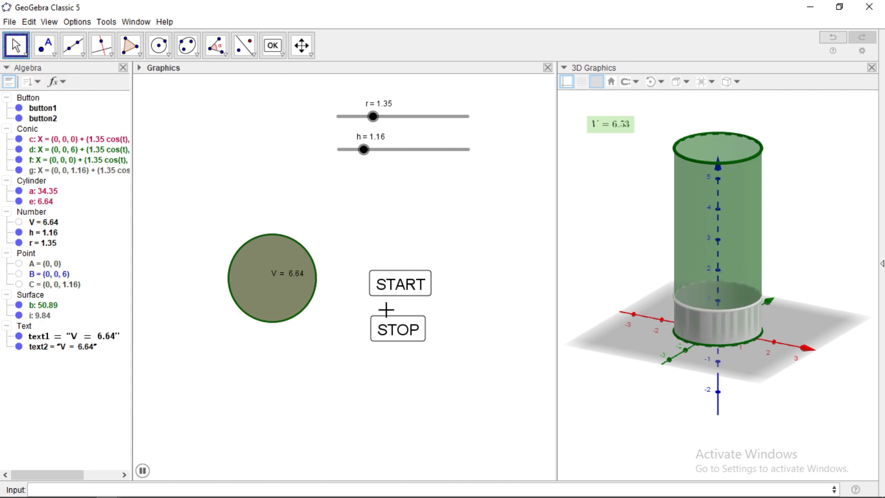
left_click(397, 333)
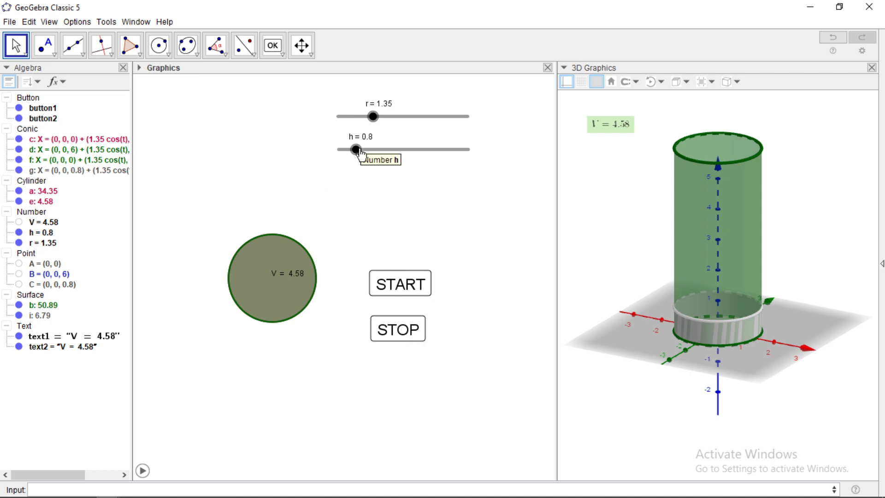
left_click_drag(358, 152, 387, 123)
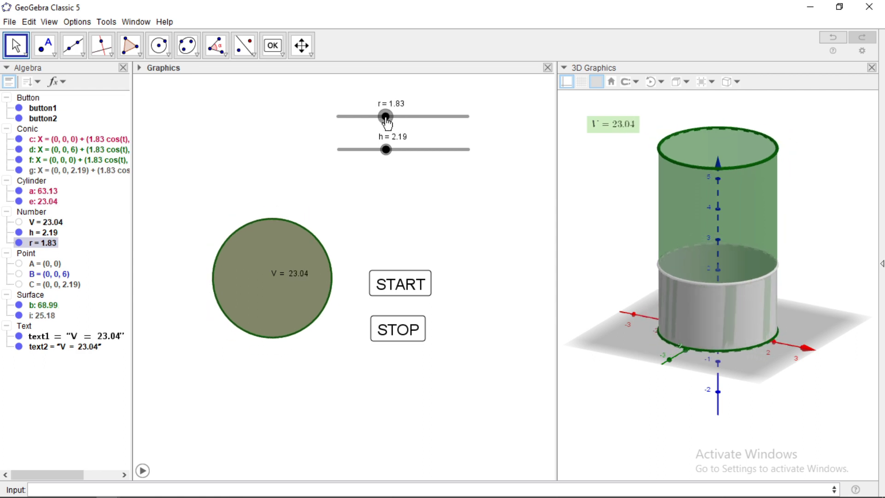
Unfix the START button and move it slightly up toward the circle, stopping the animation it triggers.
right_click(396, 284)
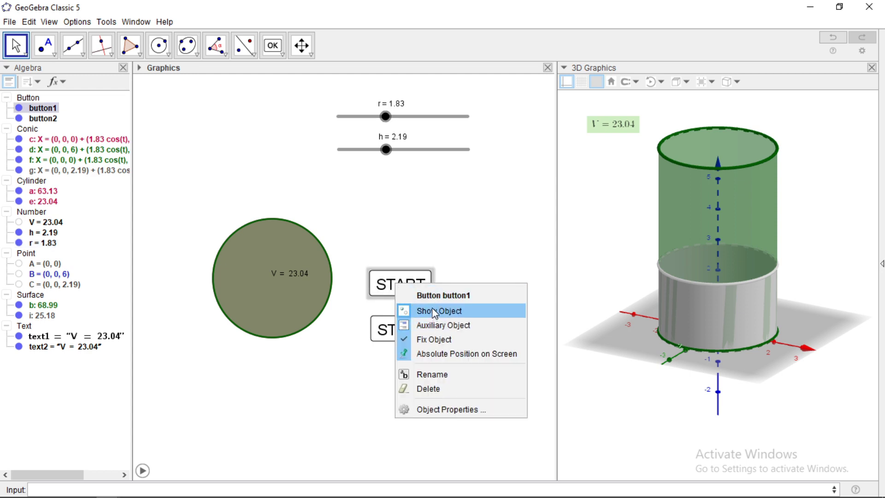
left_click(437, 340)
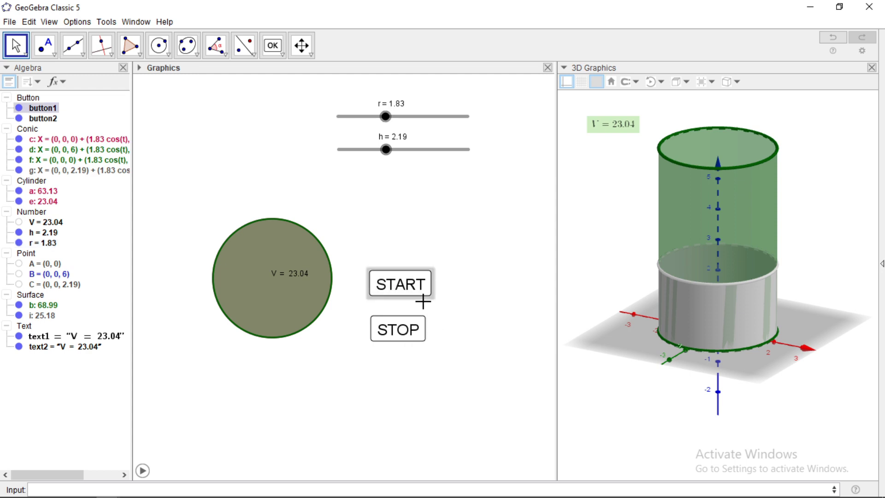
left_click_drag(413, 280, 398, 262)
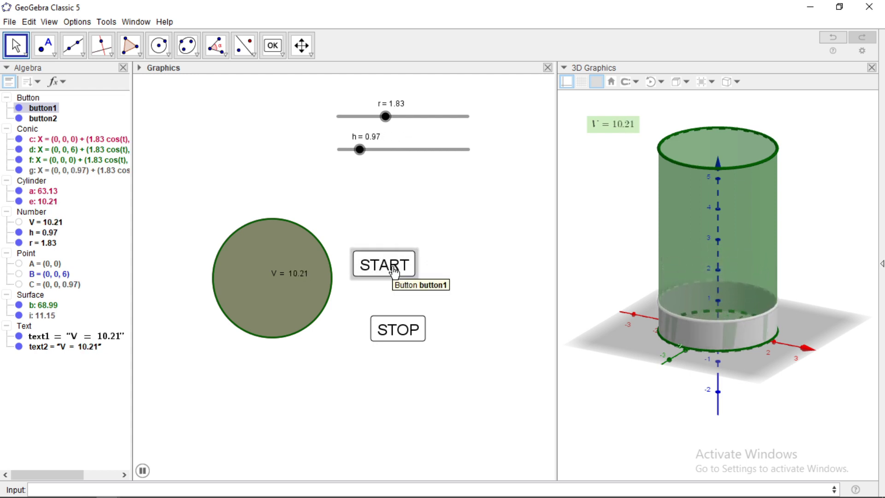
left_click(395, 272)
left_click(402, 336)
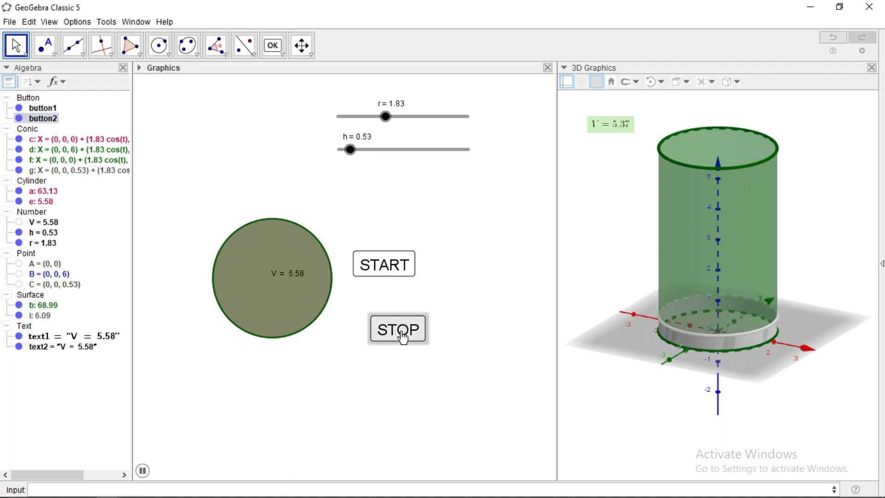
Unfix the STOP button and move it up directly beneath the START button.
right_click(400, 330)
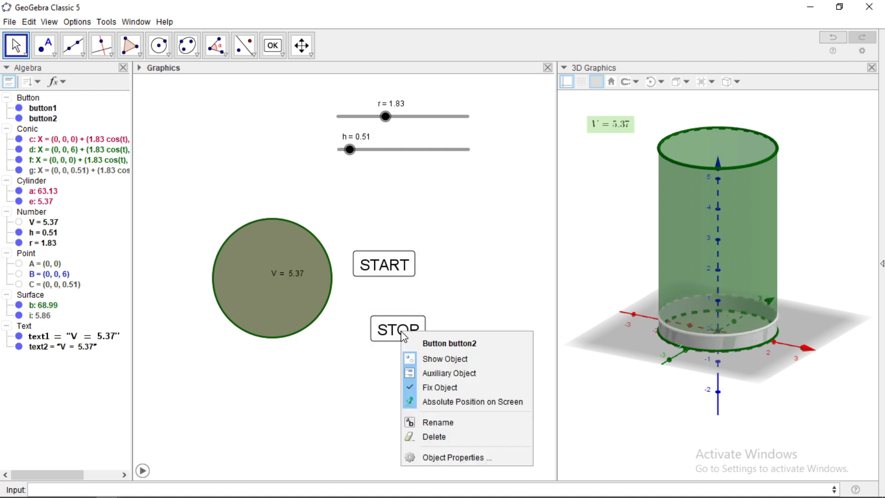
left_click(443, 388)
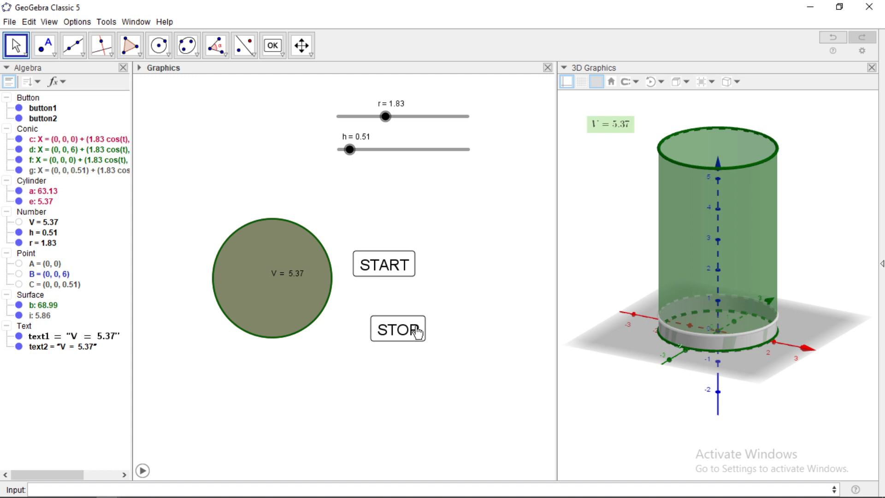
left_click_drag(417, 335, 403, 312)
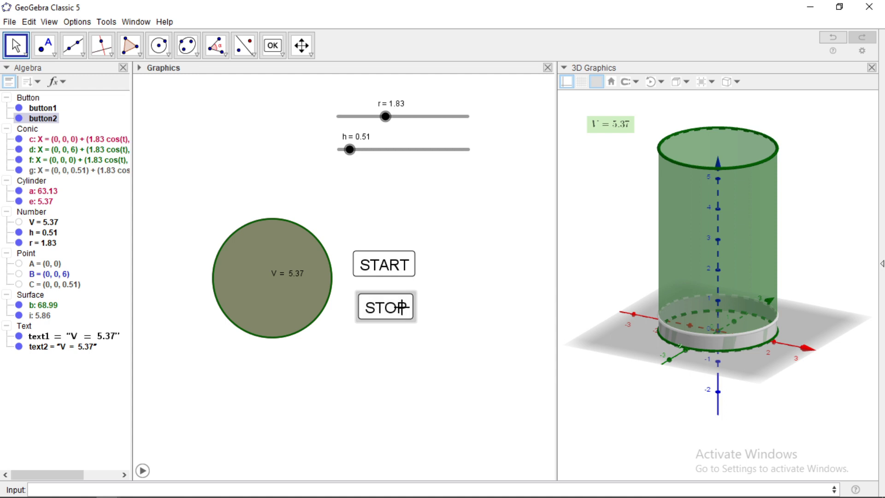
Fix both the STOP and START buttons in their current positions.
right_click(403, 310)
left_click(439, 367)
right_click(392, 269)
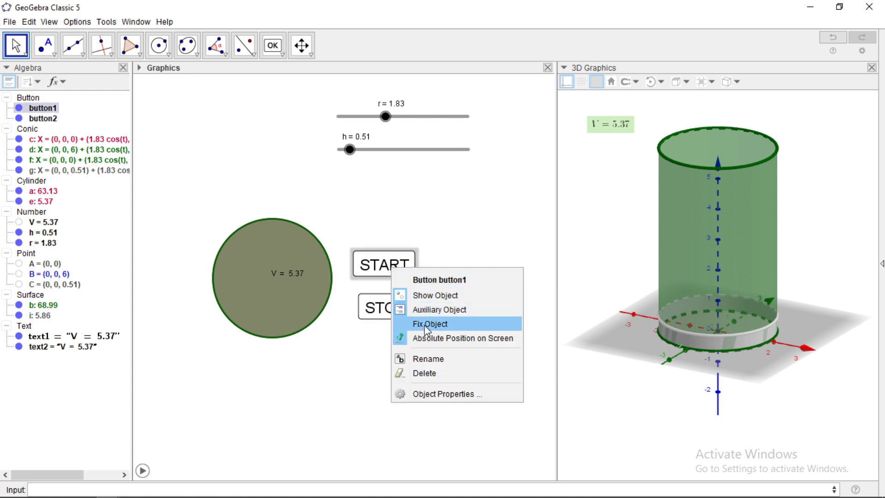
left_click(423, 324)
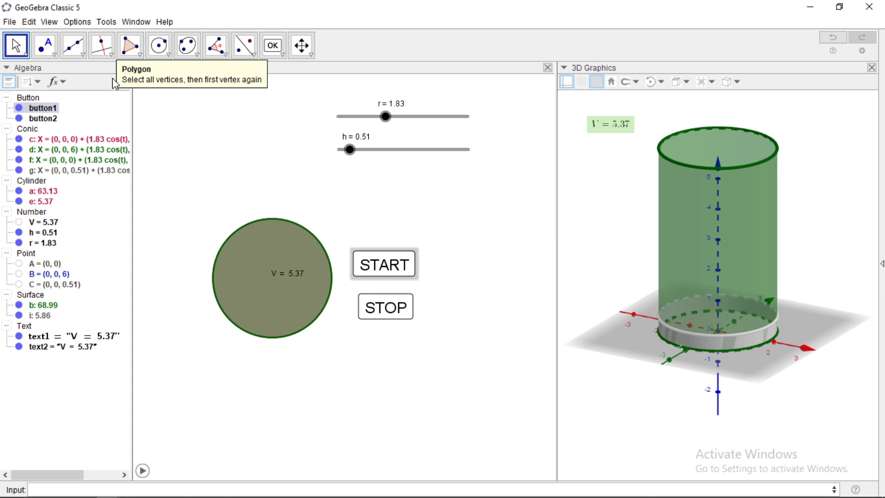
Deselect the START button and close the Algebra view.
left_click(162, 105)
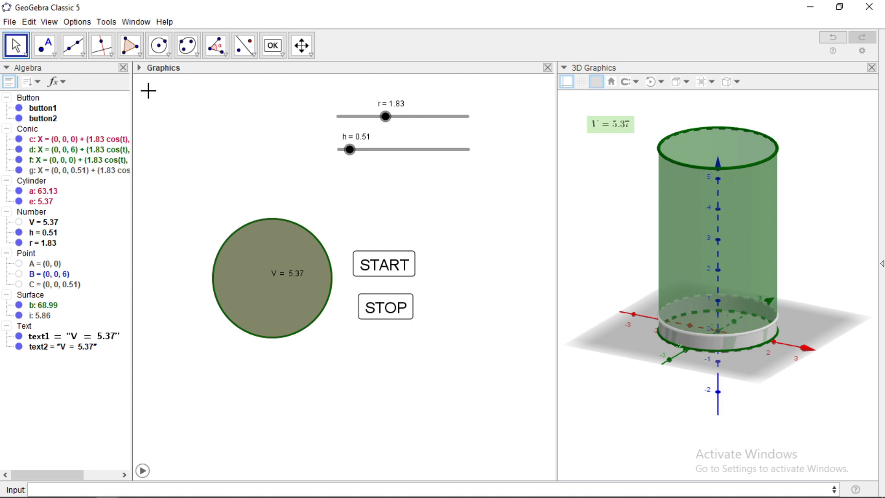
left_click(124, 69)
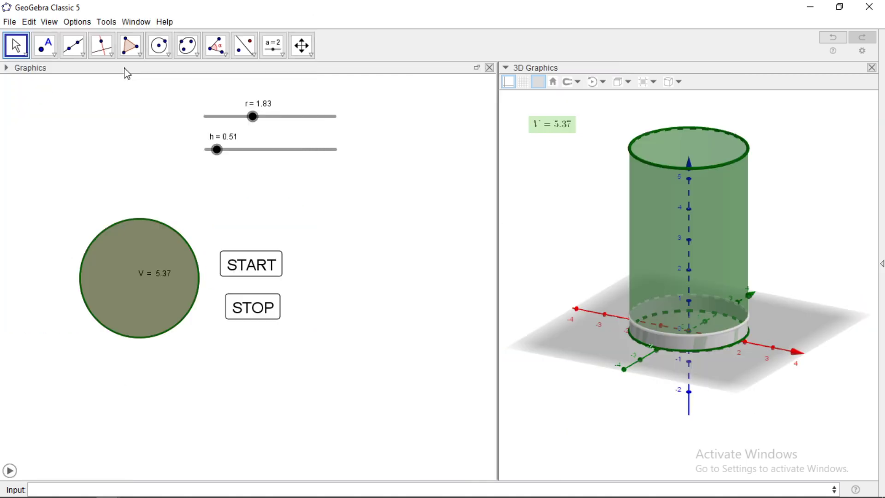
left_click(283, 59)
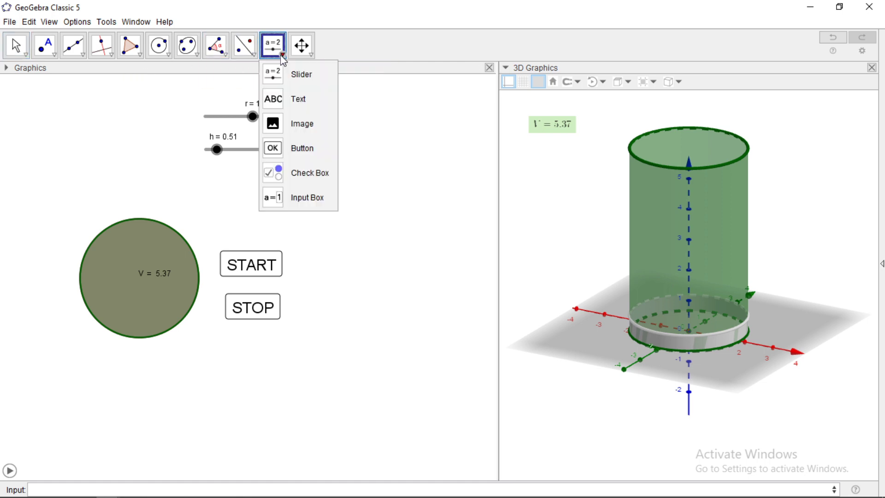
left_click(295, 96)
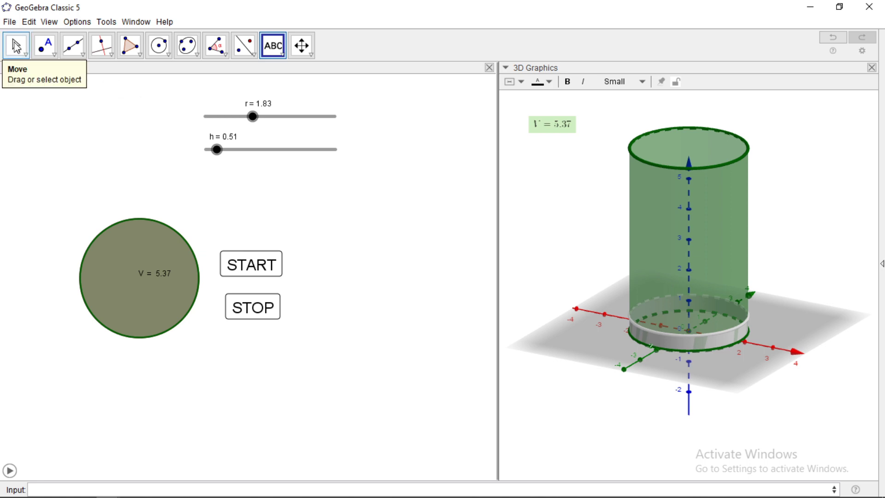
left_click(16, 47)
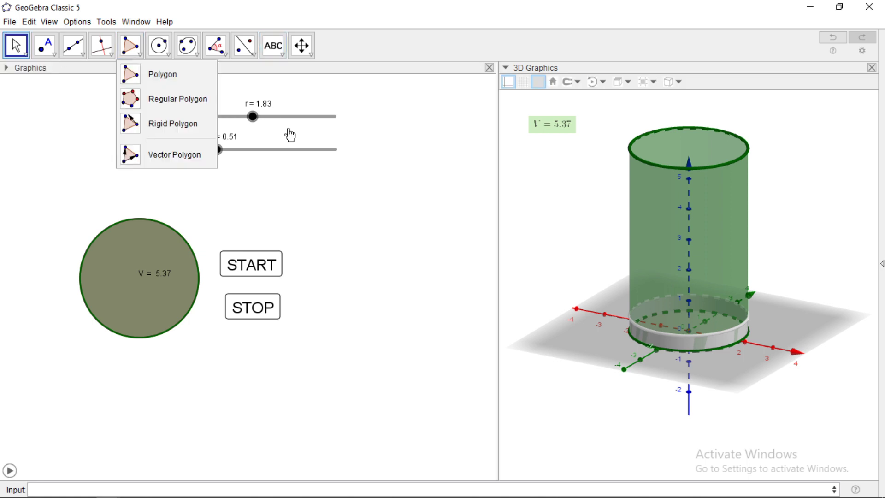
Move the h slider and the r slider down toward the buttons, one above the other, leaving the 2D view's upper area free.
left_click_drag(290, 150, 371, 194)
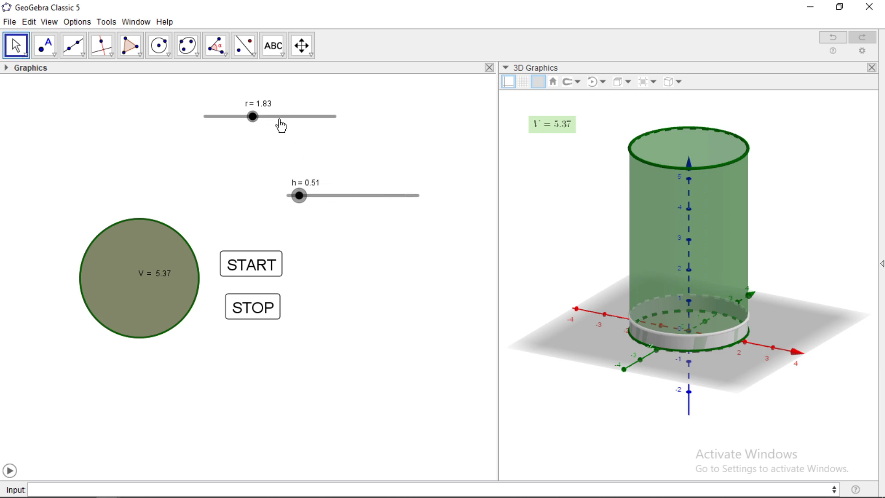
left_click_drag(282, 124, 363, 171)
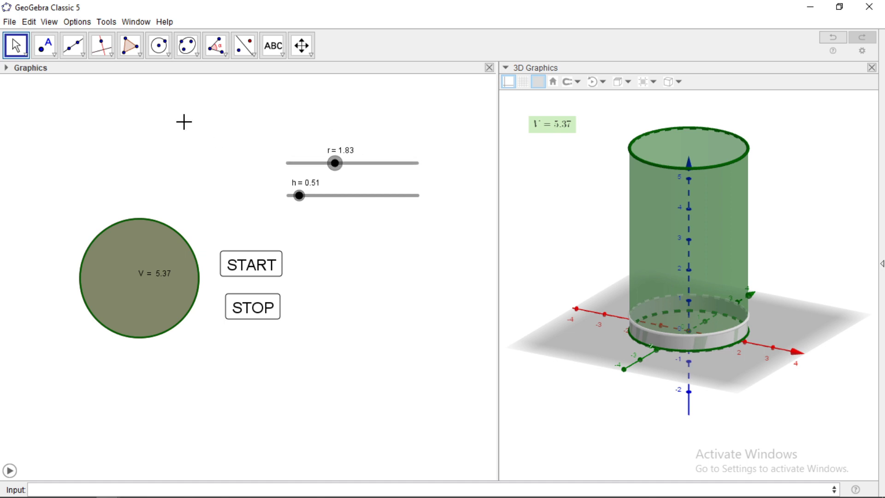
Add the title text "BELAJAR ASIK MEMBUAT ANIMASI VOLUME TABUNG DENGAN GEOGEBRA" in the 2D view, above the circle and the sliders.
left_click(275, 51)
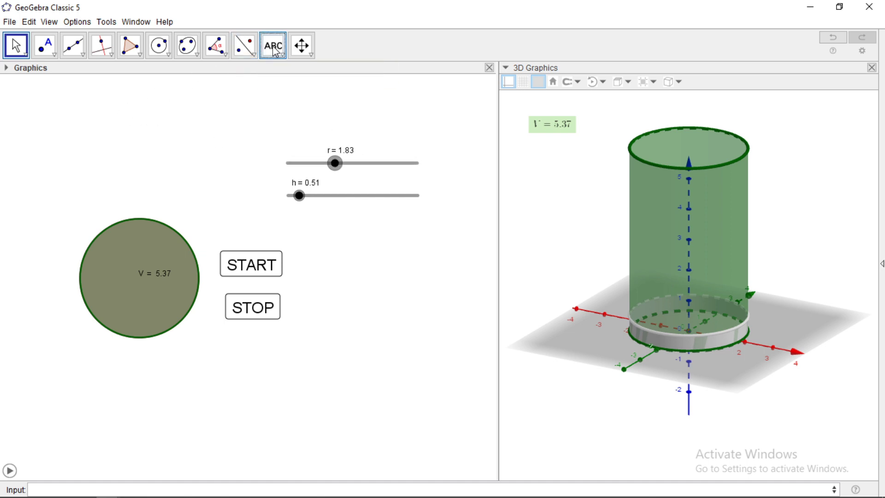
left_click(275, 51)
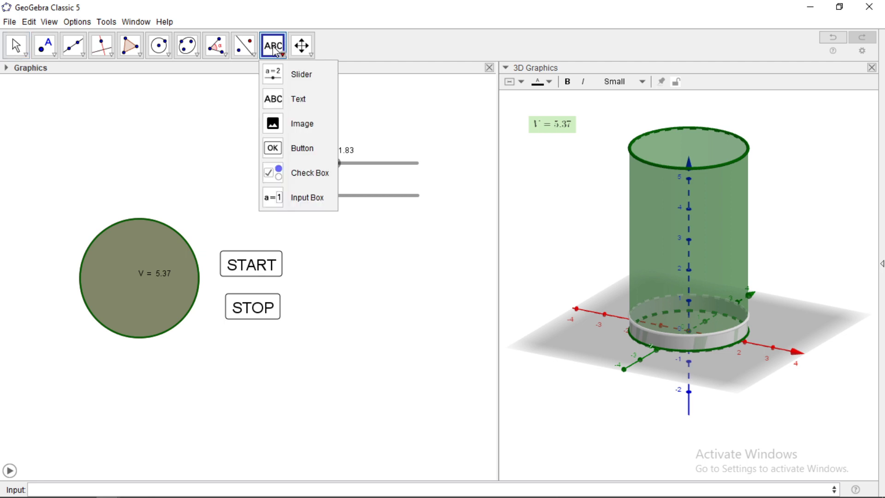
left_click(298, 100)
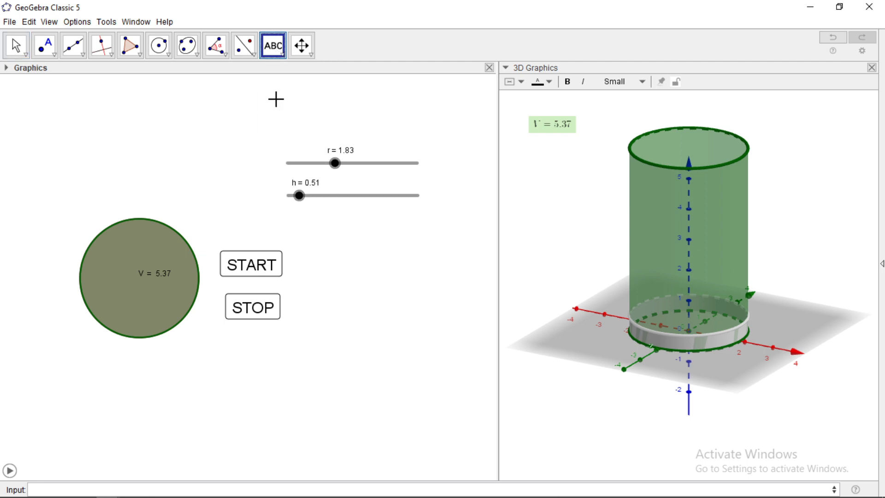
left_click(82, 114)
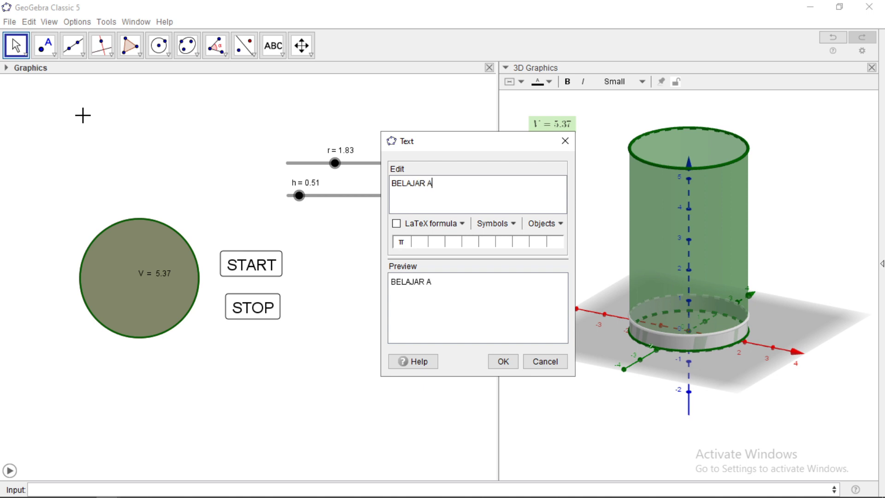
type("MEMBUAT AN")
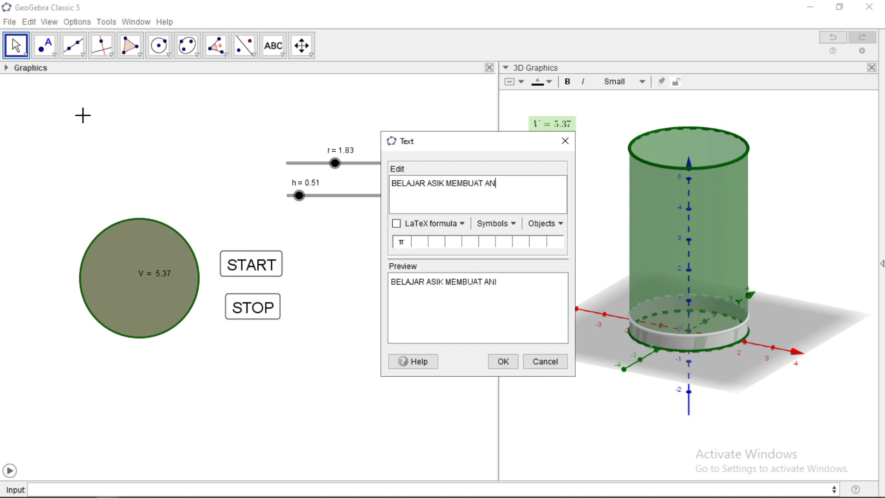
type("IMASI VOLUM")
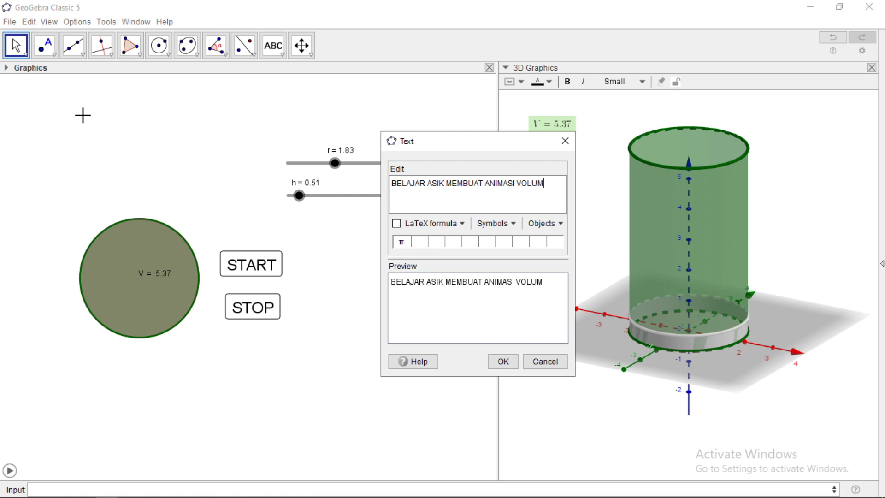
type("E TABUNG")
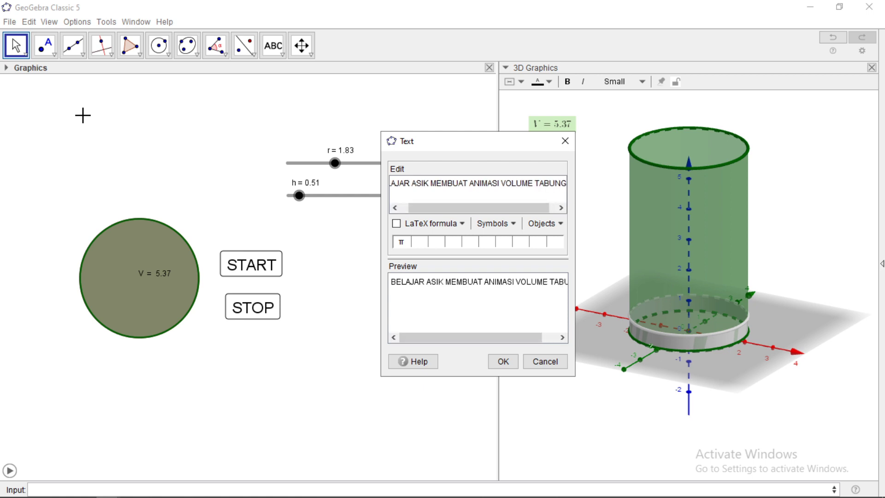
type(" DENGAN")
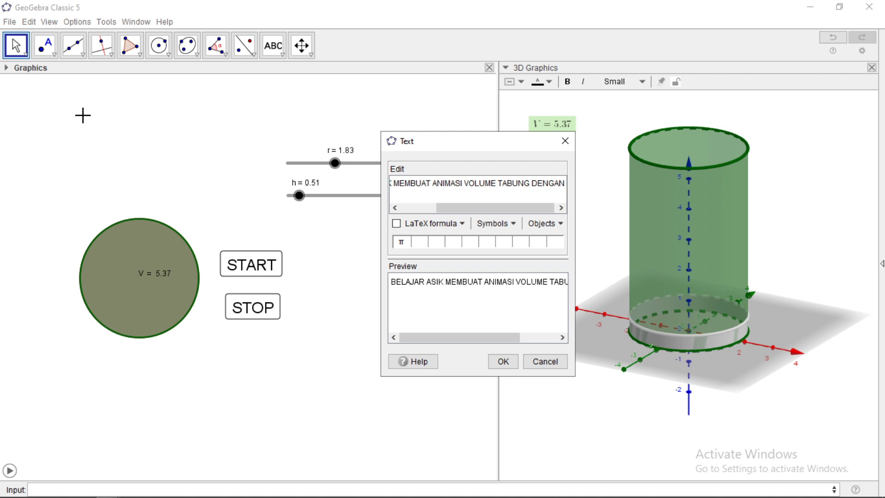
type(" GEOGEBR")
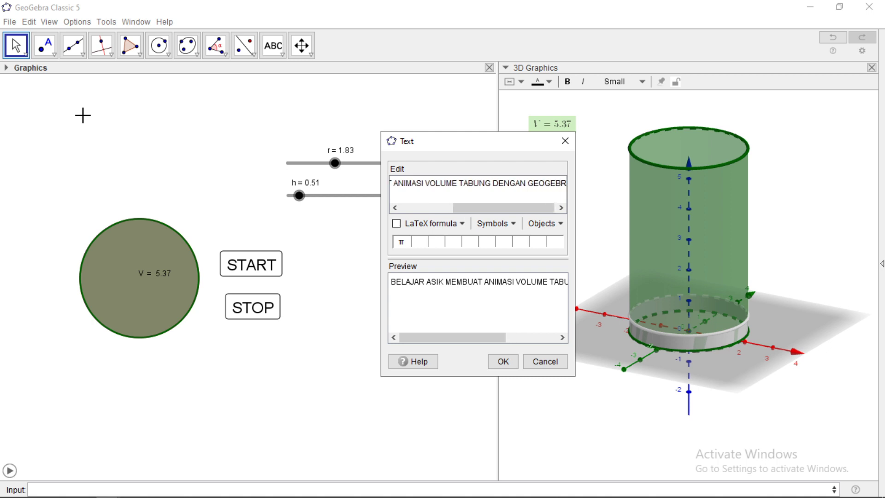
type("A")
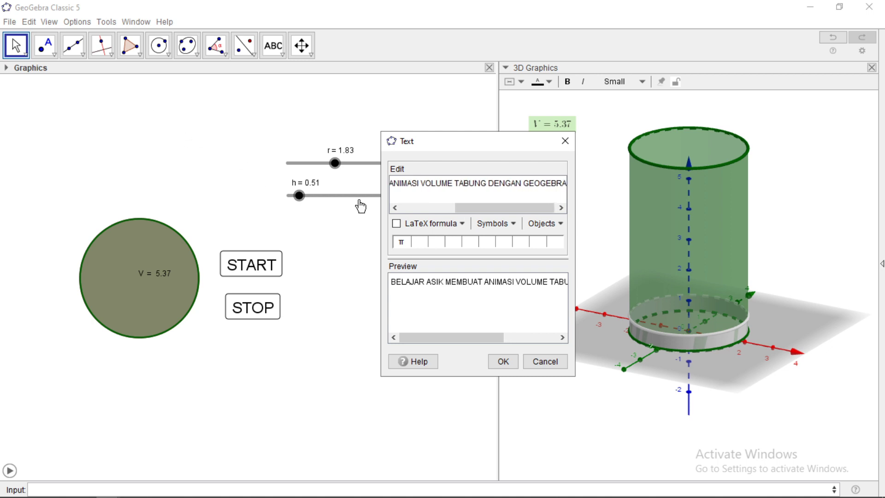
left_click(504, 363)
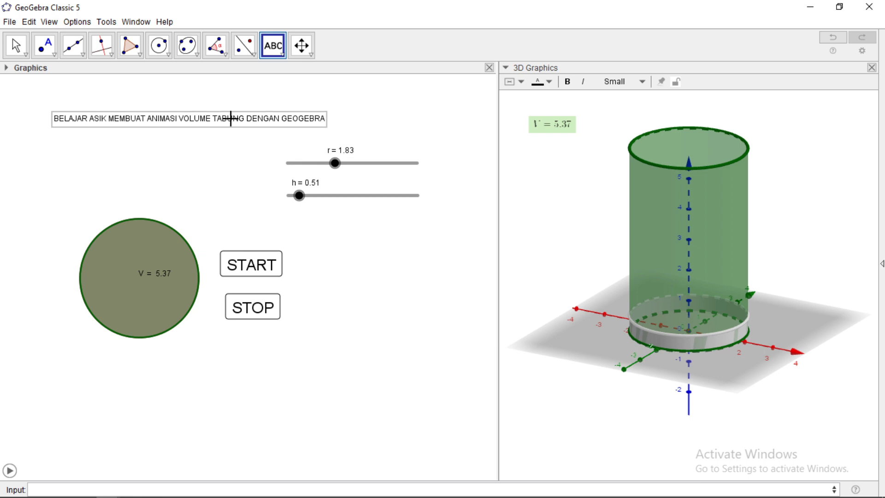
left_click(594, 344)
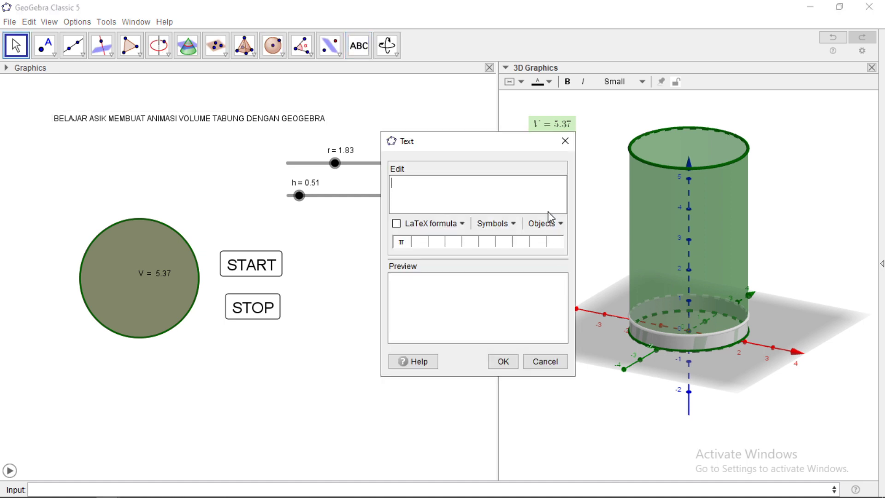
left_click(565, 142)
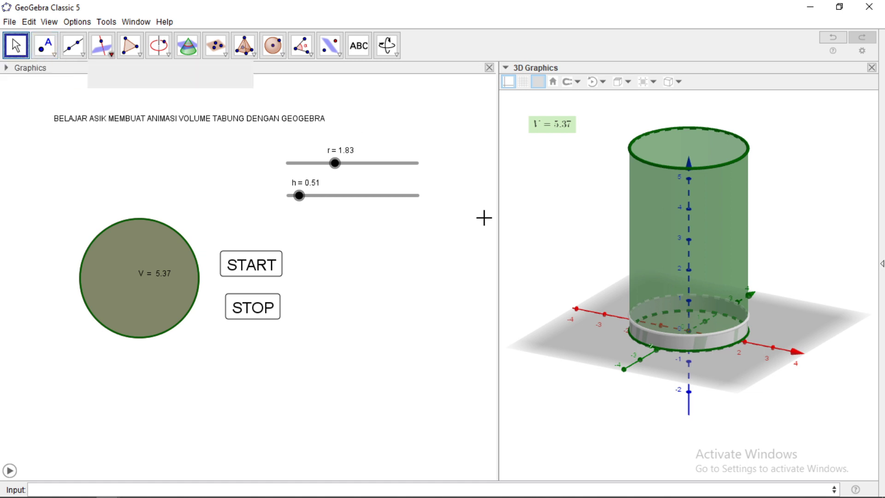
Rotate the 3D view to look at the two cylinders from another side and a steeper angle.
left_click_drag(574, 344, 655, 354)
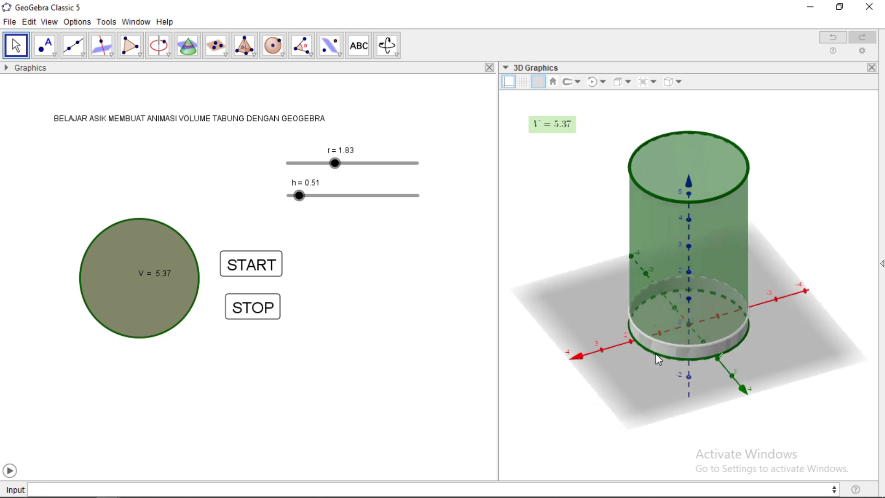